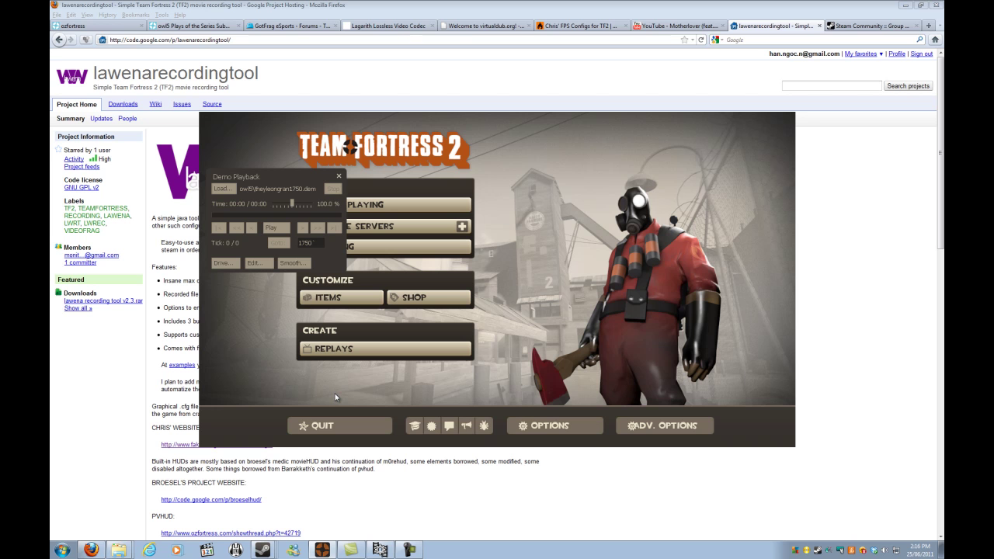
Show the ozfortress forum tab in Firefox, then bring back TF2's Demo Playback menu.
{"action": "left_click", "coordinate": [78, 25]}
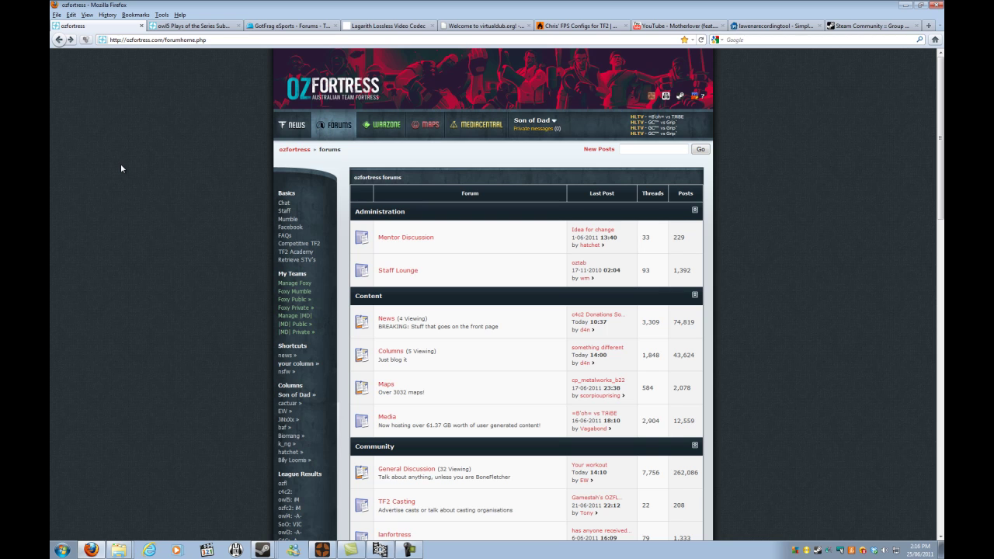
{"action": "left_click", "coordinate": [322, 549]}
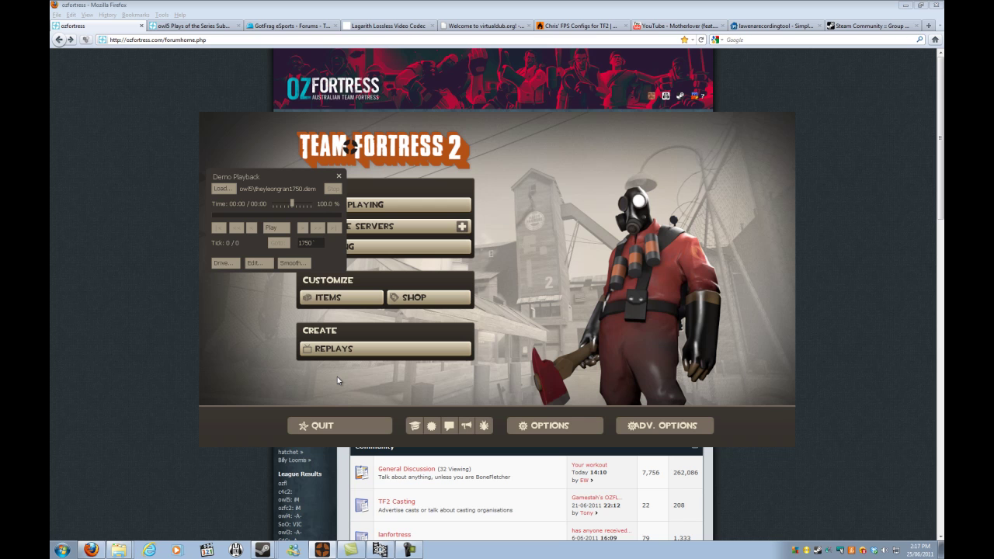
Open the tf game folder in Explorer and find theyleon0000.tga and the frame sequence.
{"action": "left_click", "coordinate": [174, 395]}
{"action": "left_click", "coordinate": [118, 549]}
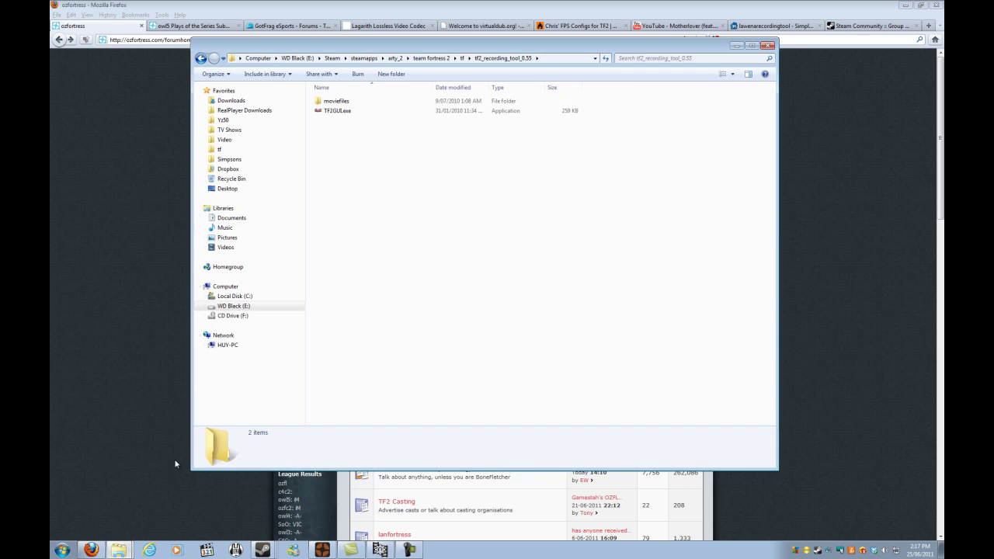
{"action": "left_click", "coordinate": [223, 149]}
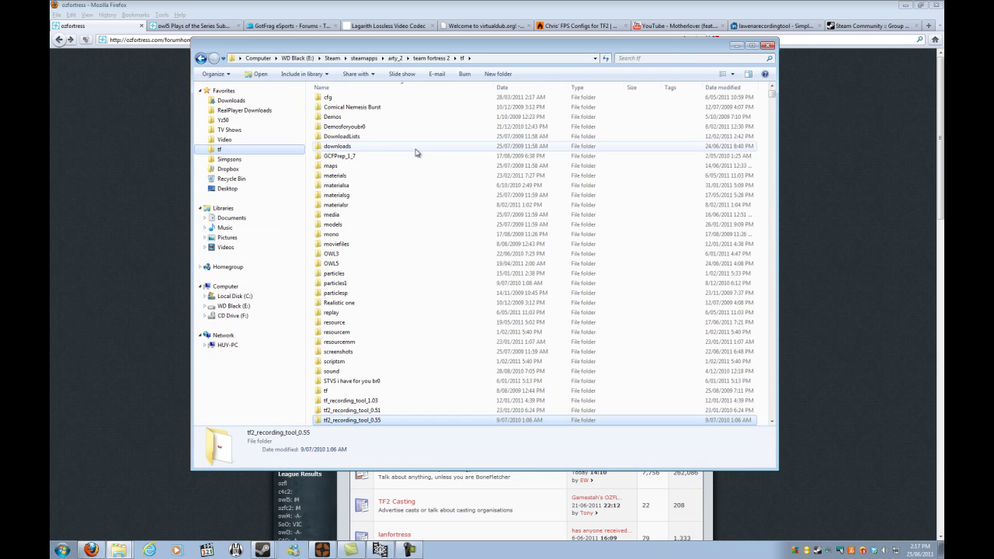
{"action": "left_click", "coordinate": [417, 148]}
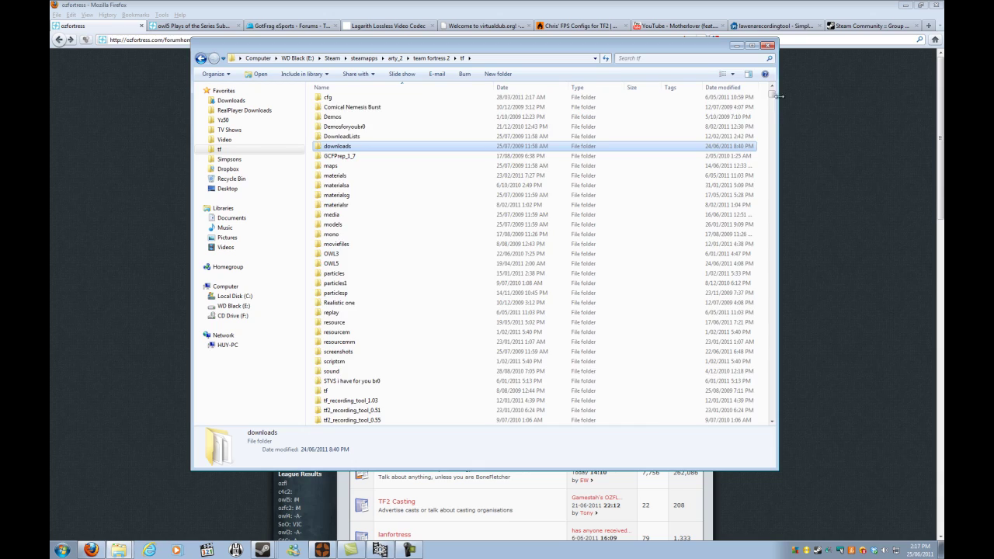
{"action": "left_click_drag", "start_coordinate": [772, 96], "coordinate": [772, 145]}
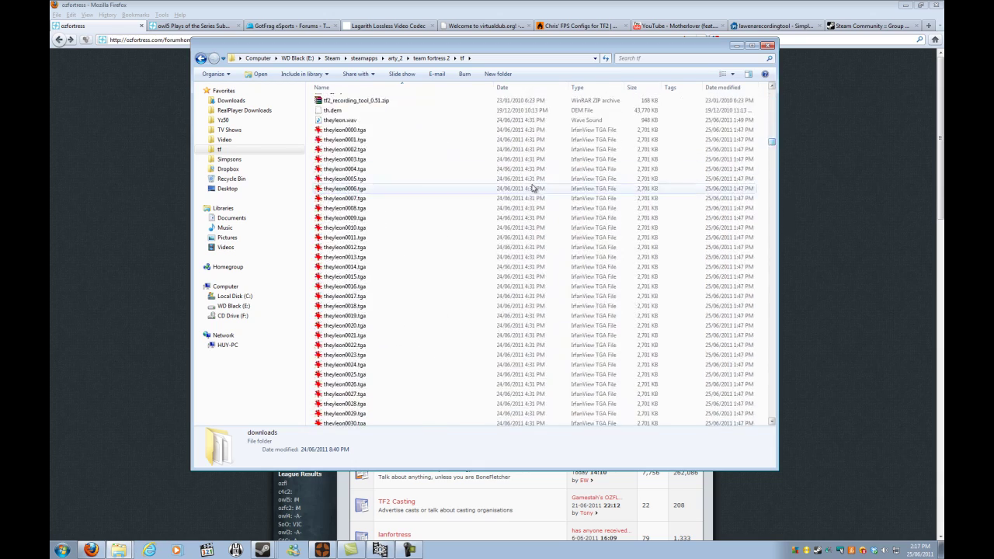
{"action": "left_click", "coordinate": [386, 130]}
{"action": "scroll", "coordinate": [384, 262], "scroll_direction": "down", "scroll_amount": 20}
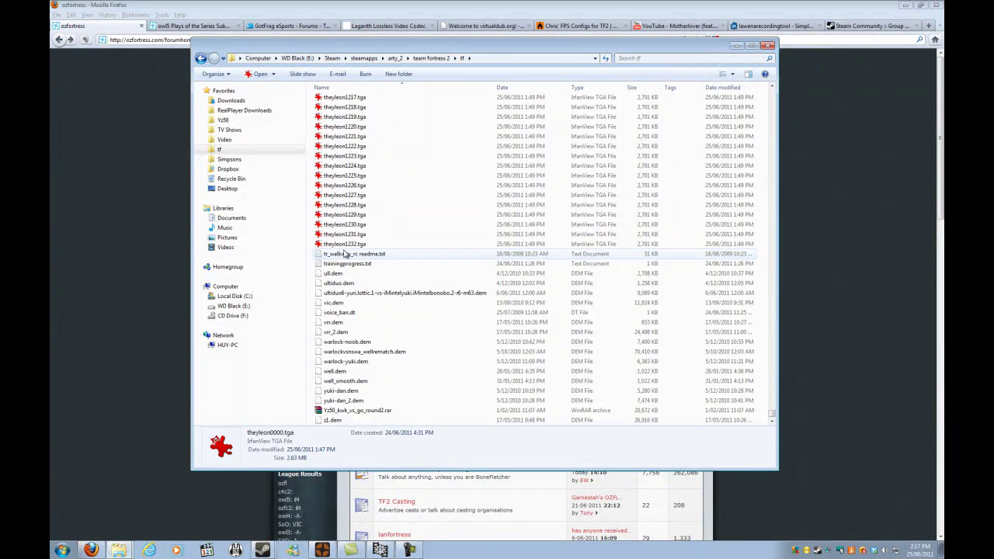
{"action": "left_click_drag", "start_coordinate": [772, 415], "coordinate": [771, 140]}
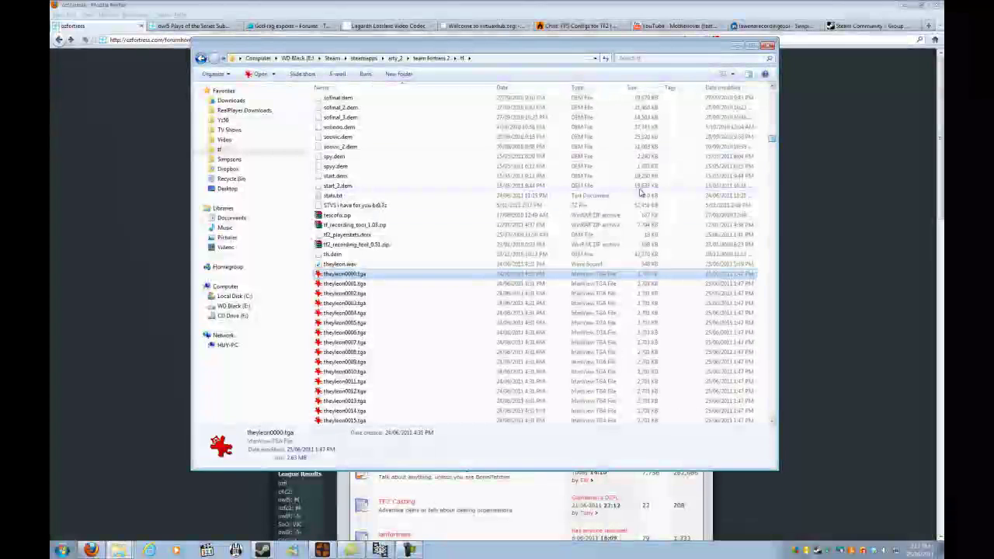
Load the theyleon0000.tga sequence into VirtualDub, enlarge the window and scrub the 1233 frames.
{"action": "left_click", "coordinate": [378, 550]}
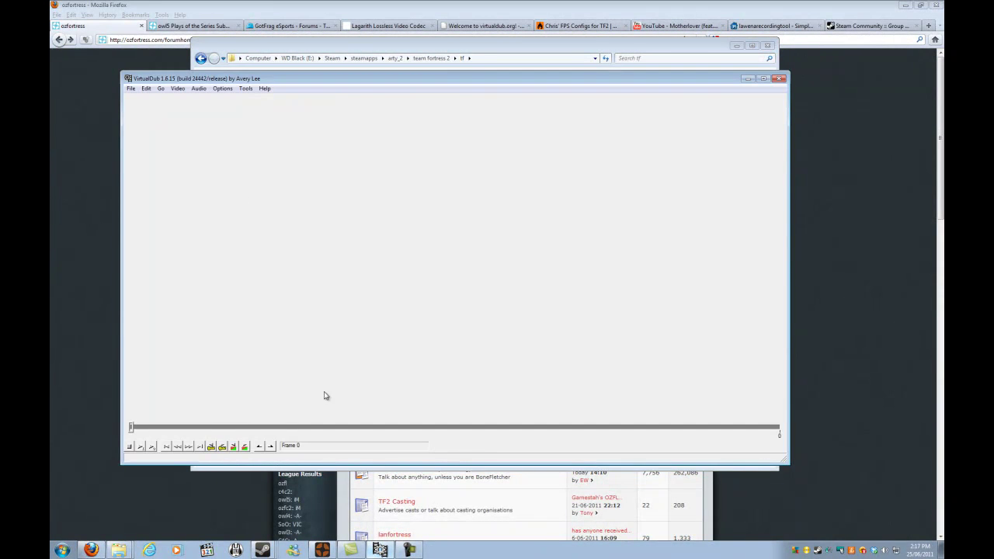
{"action": "left_click_drag", "start_coordinate": [215, 83], "coordinate": [343, 110]}
{"action": "left_click_drag", "start_coordinate": [348, 49], "coordinate": [263, 37]}
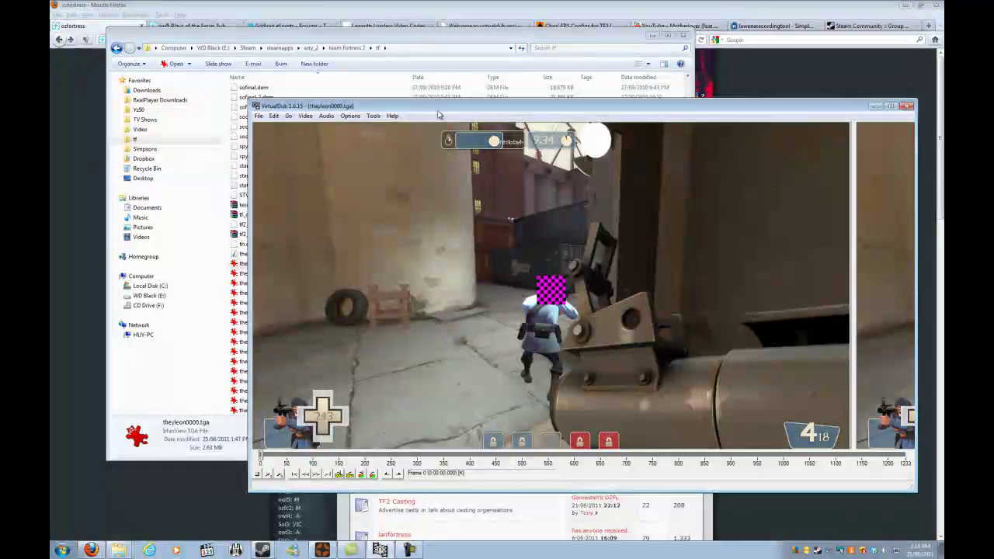
{"action": "left_click_drag", "start_coordinate": [437, 107], "coordinate": [251, 59]}
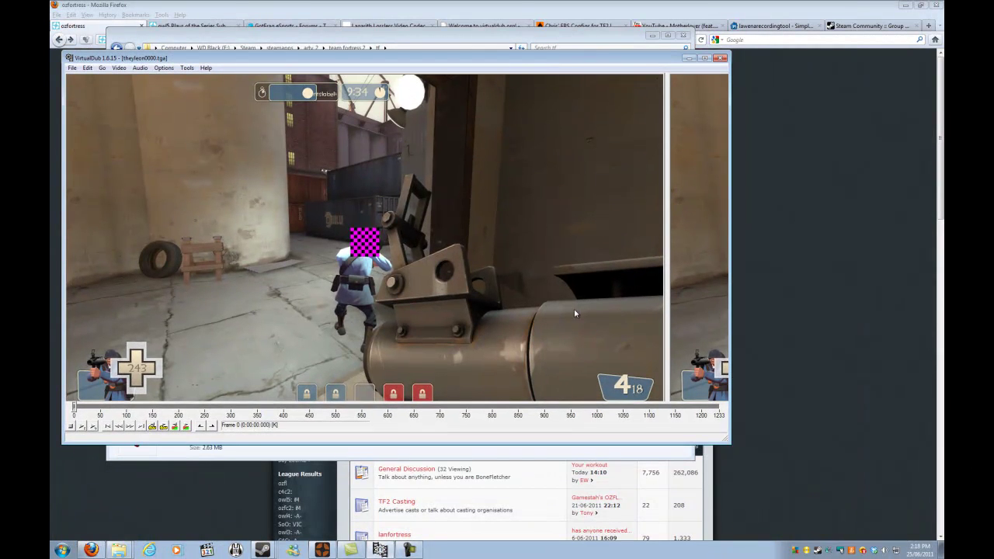
{"action": "left_click_drag", "start_coordinate": [731, 446], "coordinate": [830, 504]}
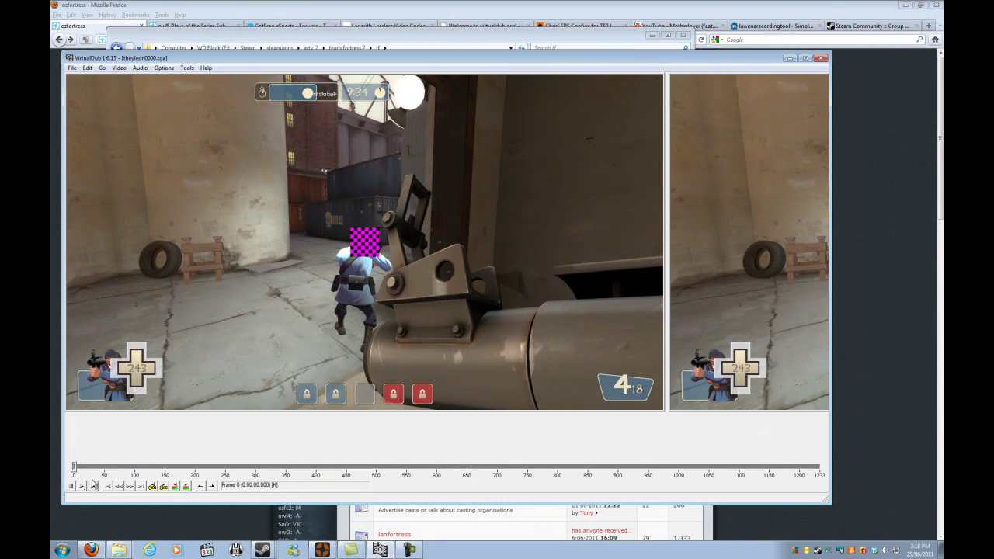
{"action": "left_click_drag", "start_coordinate": [76, 471], "coordinate": [66, 429]}
{"action": "left_click", "coordinate": [118, 67]}
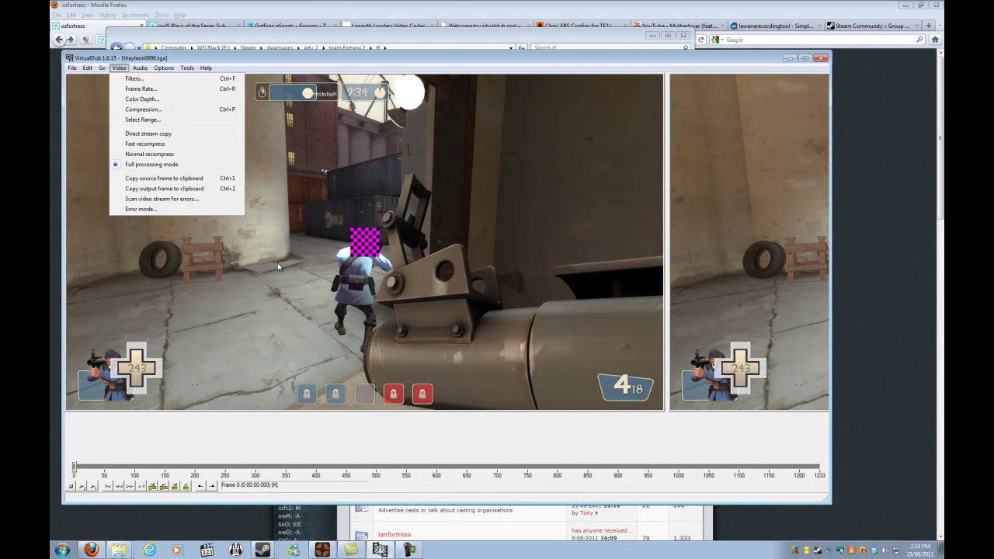
{"action": "left_click", "coordinate": [200, 289]}
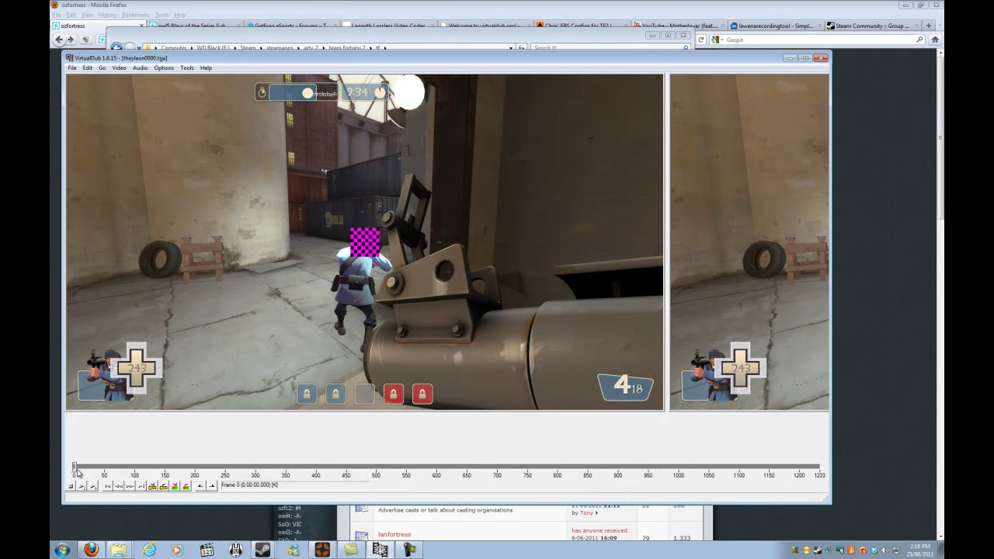
{"action": "left_click", "coordinate": [118, 68]}
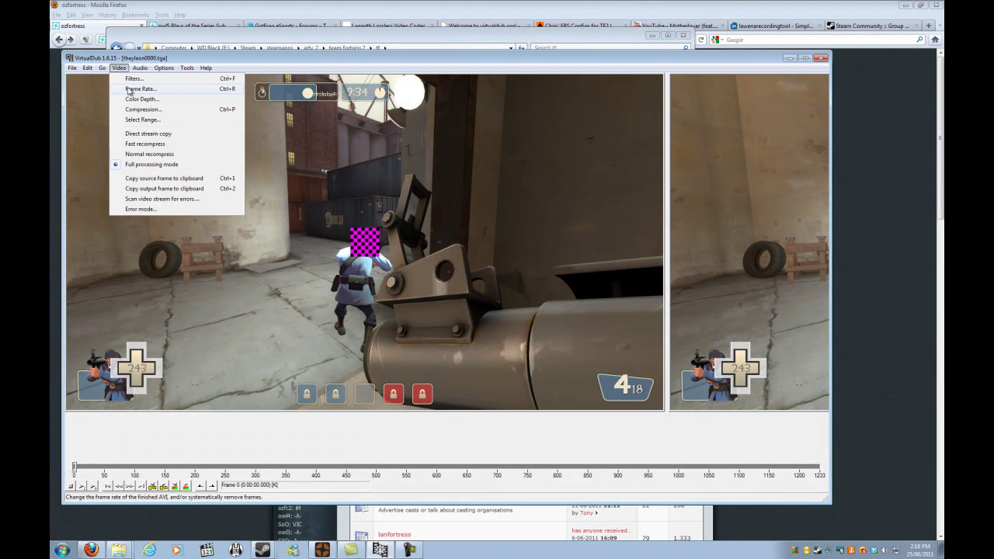
{"action": "left_click", "coordinate": [130, 90]}
{"action": "left_click", "coordinate": [261, 239]}
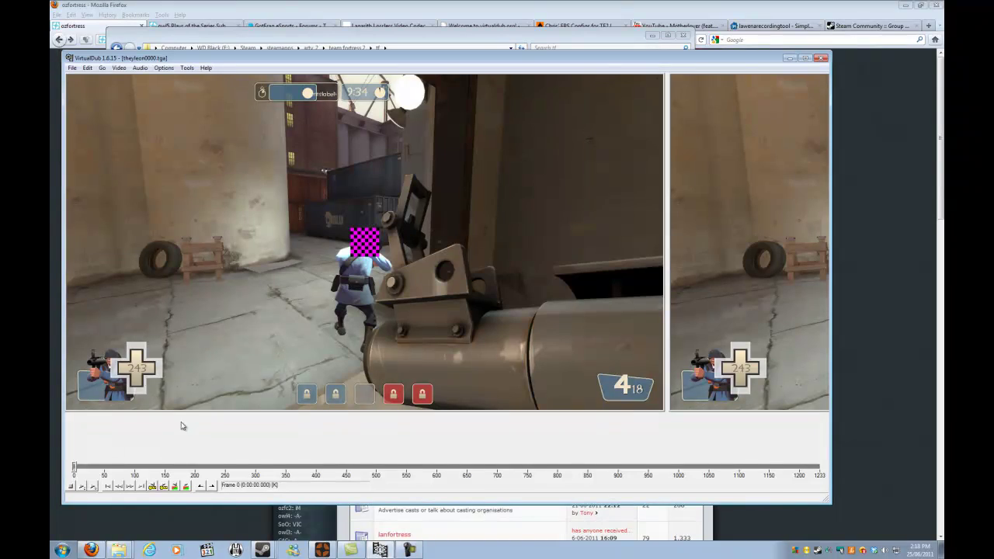
{"action": "left_click_drag", "start_coordinate": [75, 469], "coordinate": [246, 487]}
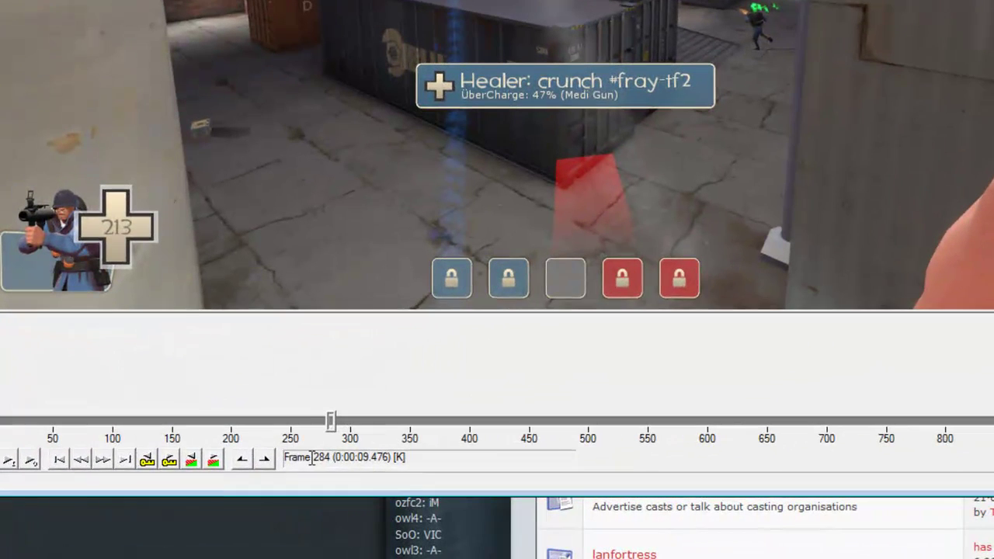
{"action": "double_click", "coordinate": [301, 464]}
{"action": "left_click", "coordinate": [297, 464]}
{"action": "left_click_drag", "start_coordinate": [312, 460], "coordinate": [393, 460]}
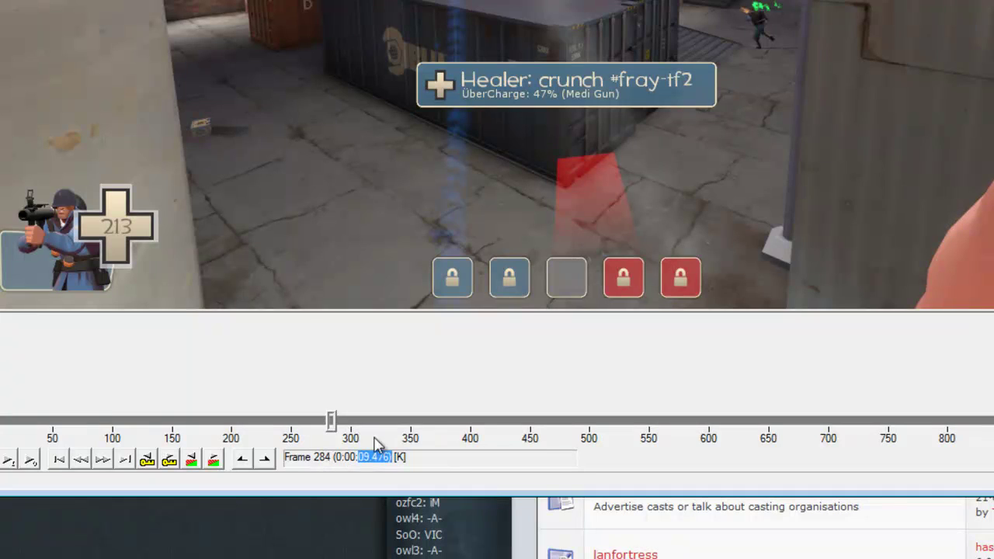
{"action": "left_click_drag", "start_coordinate": [333, 426], "coordinate": [606, 452]}
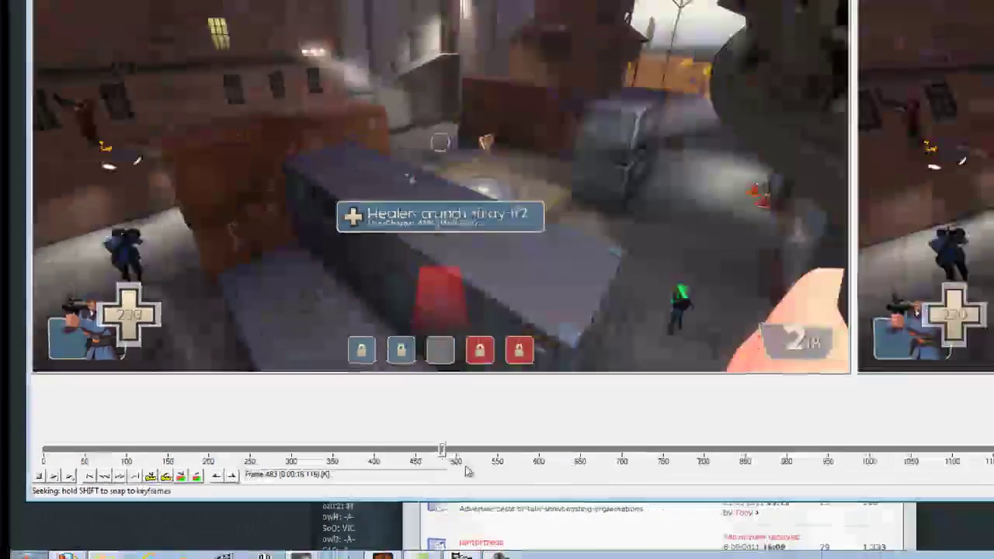
{"action": "left_click_drag", "start_coordinate": [466, 471], "coordinate": [992, 472]}
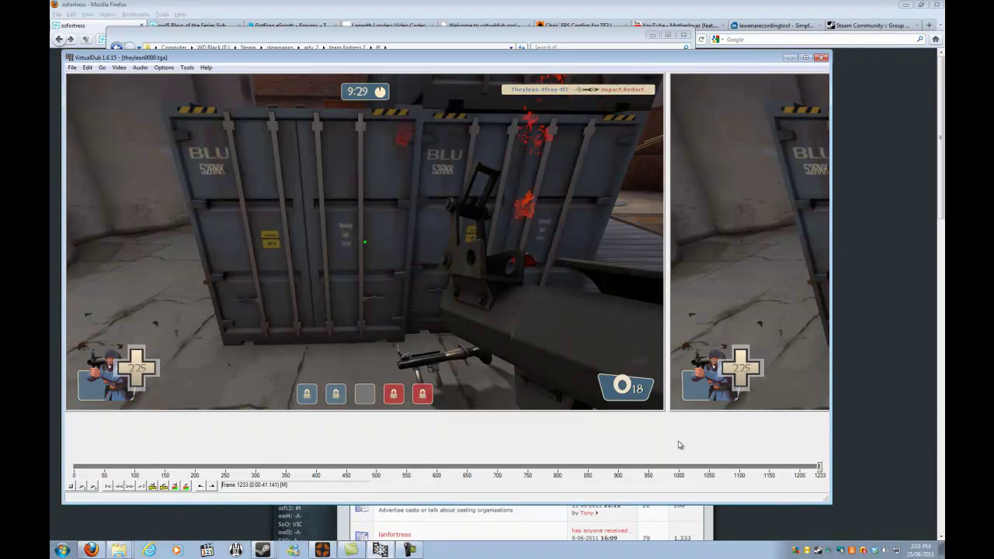
Change the source frame rate to 240 fps and scrub through the clip to check it.
{"action": "left_click", "coordinate": [118, 67]}
{"action": "left_click", "coordinate": [132, 91]}
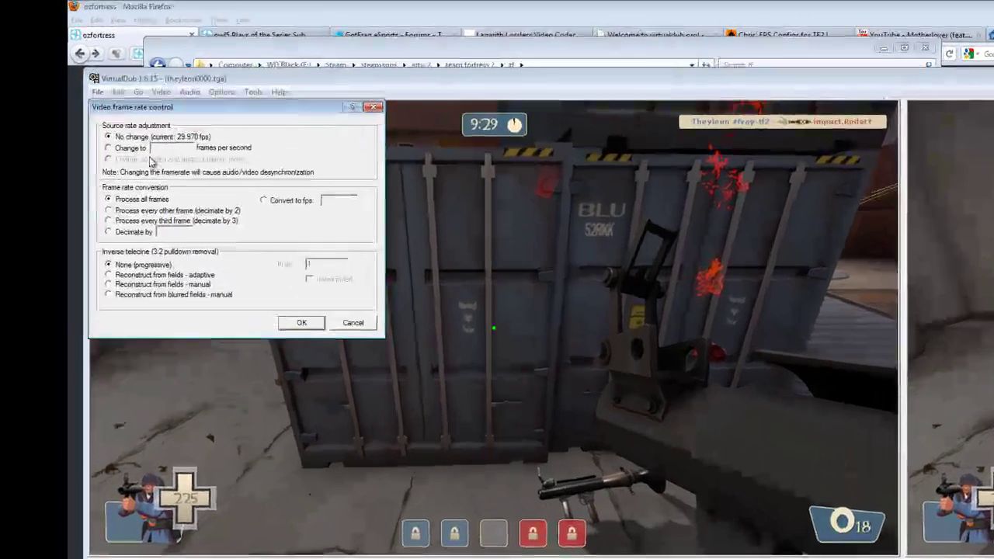
{"action": "left_click", "coordinate": [129, 147]}
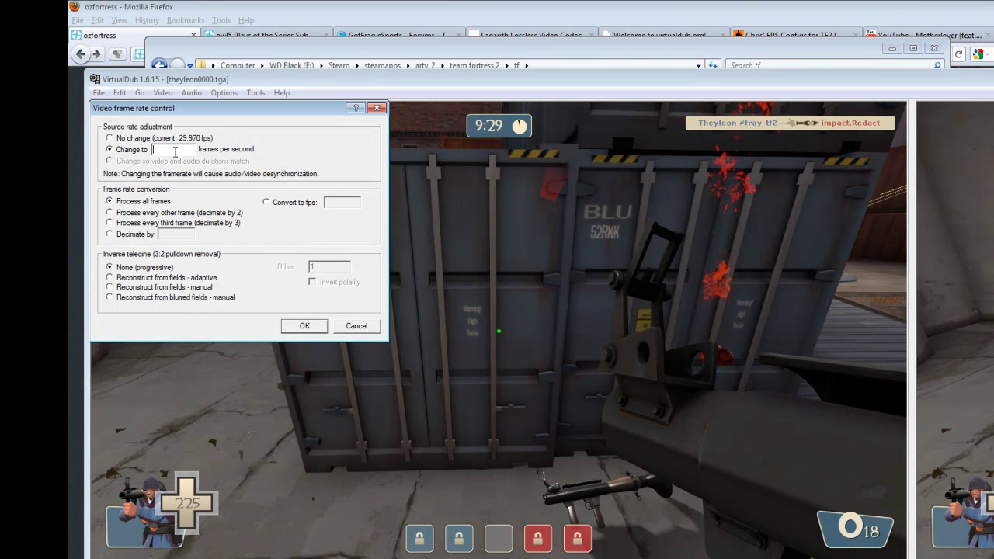
{"action": "left_click", "coordinate": [311, 327]}
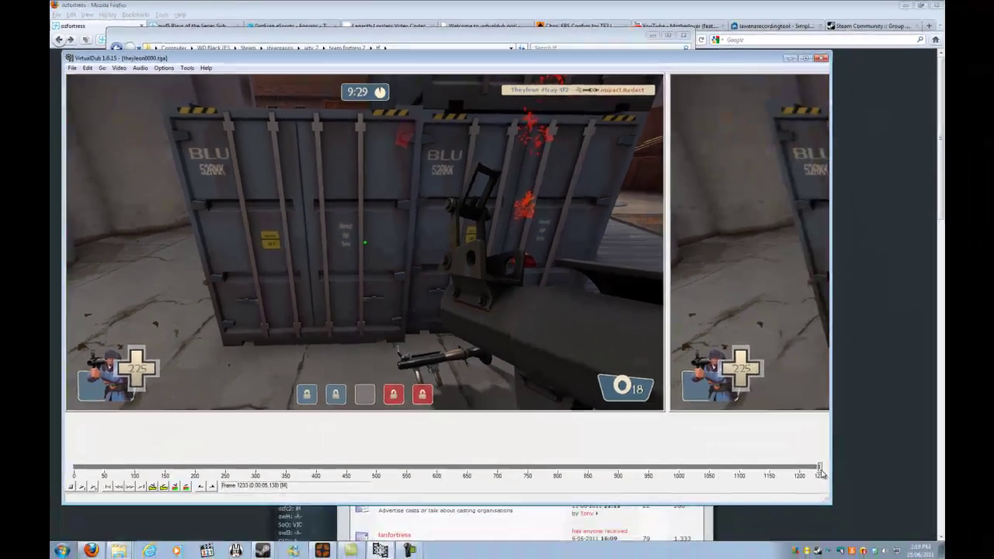
{"action": "left_click_drag", "start_coordinate": [933, 532], "coordinate": [944, 550]}
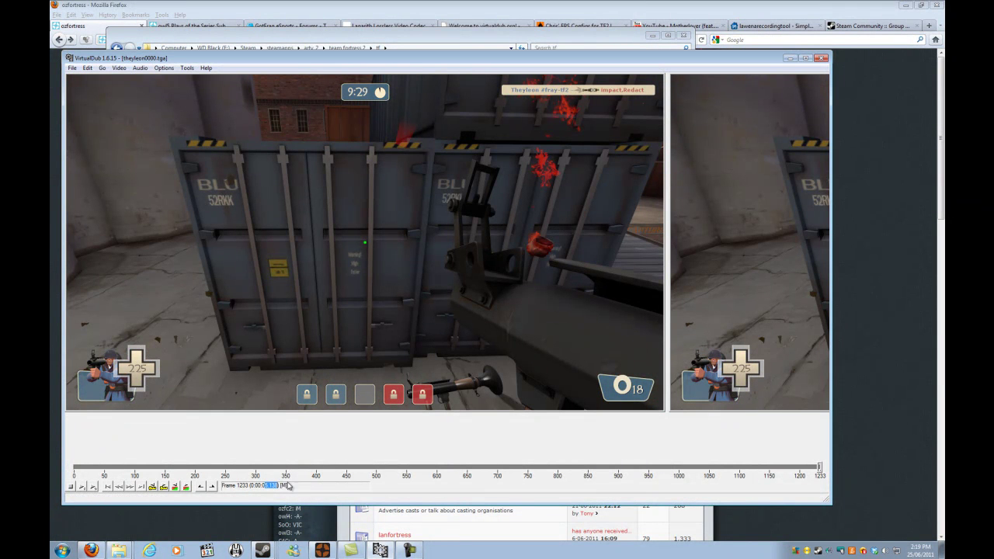
{"action": "left_click", "coordinate": [816, 469]}
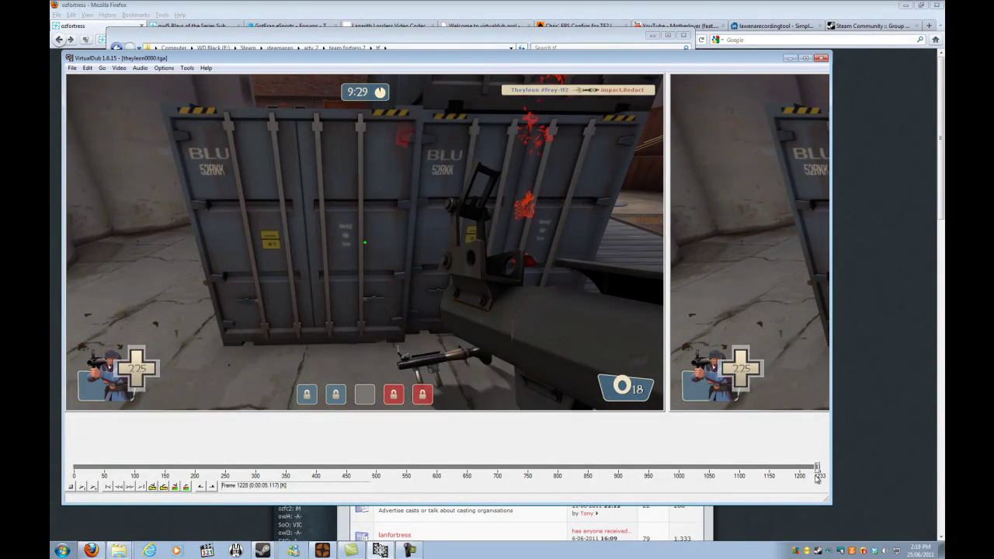
{"action": "left_click_drag", "start_coordinate": [817, 468], "coordinate": [178, 435]}
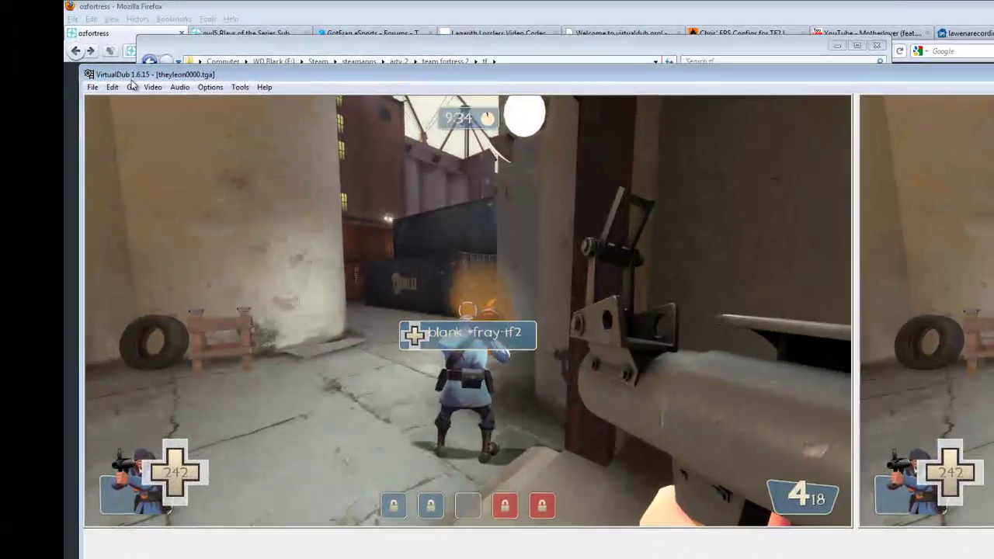
Browse the video compression codec list and check the Lagarith Lossless Video Codec web page.
{"action": "left_click", "coordinate": [152, 87]}
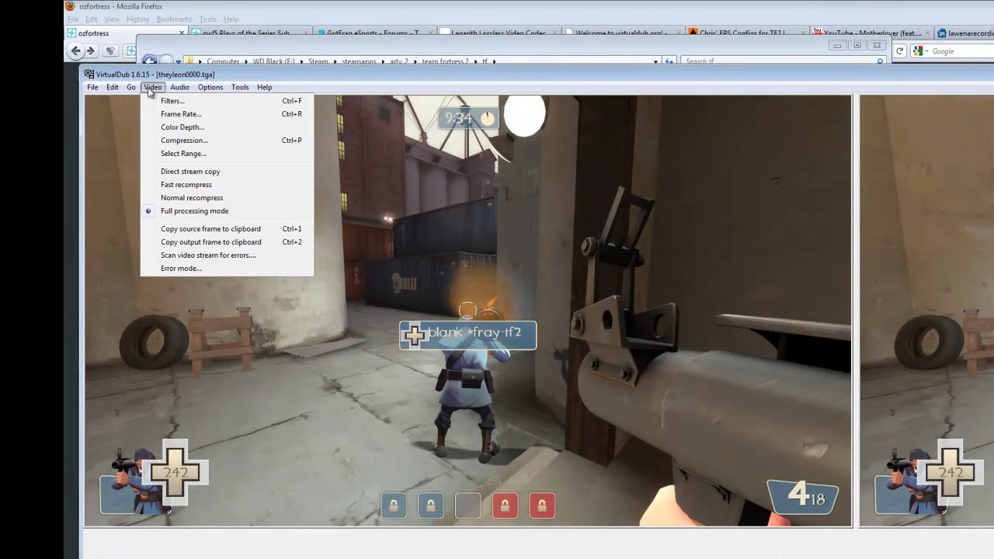
{"action": "left_click", "coordinate": [180, 143]}
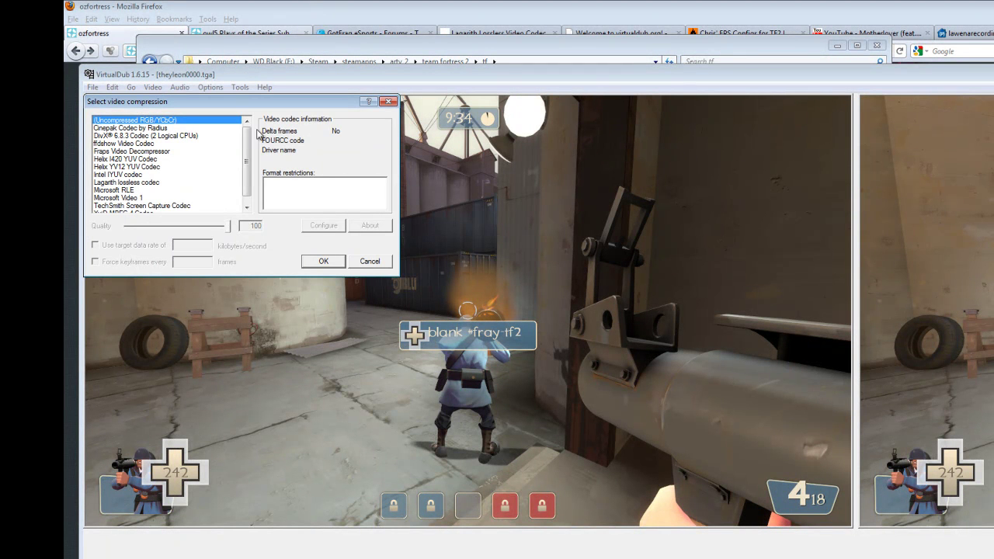
{"action": "scroll", "coordinate": [253, 186], "scroll_direction": "down", "scroll_amount": 1}
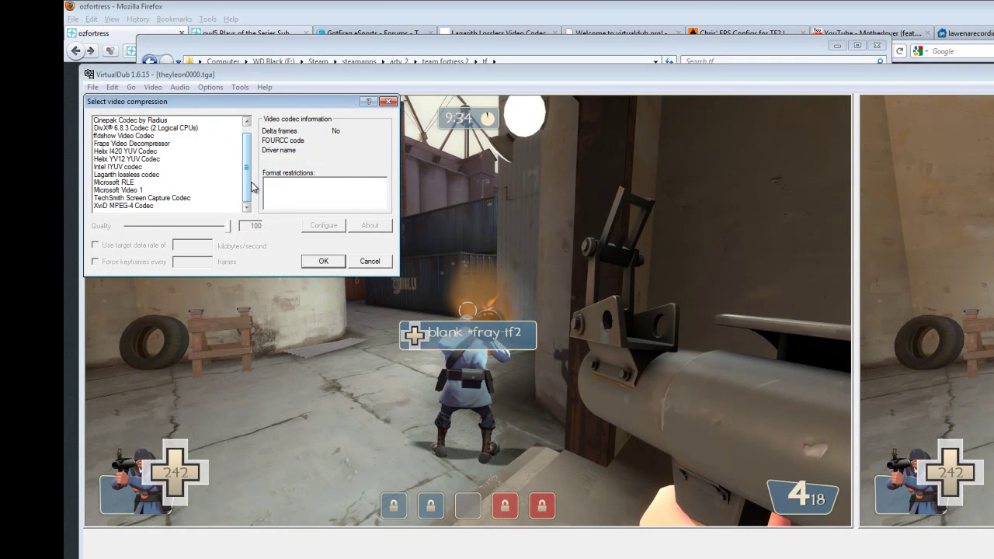
{"action": "scroll", "coordinate": [253, 186], "scroll_direction": "up", "scroll_amount": 1}
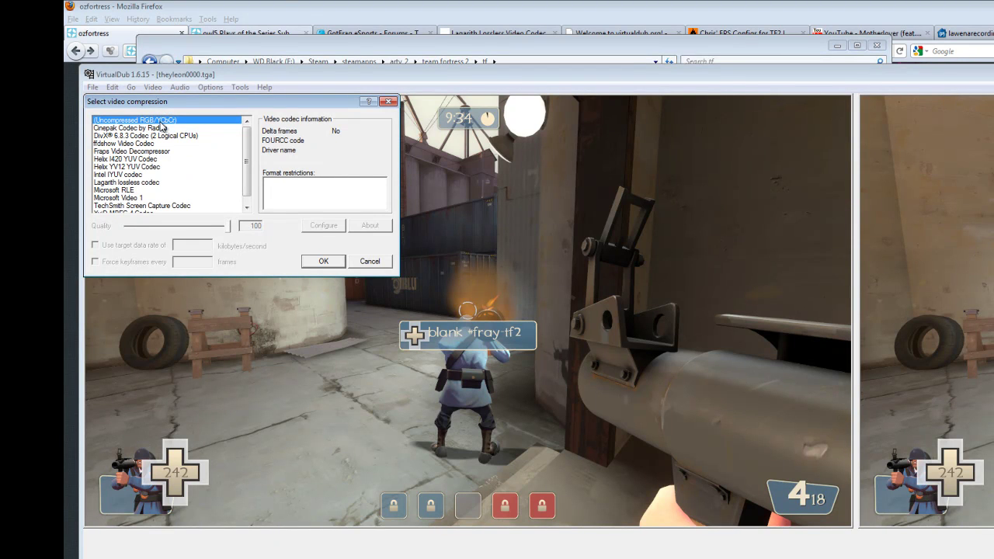
{"action": "left_click", "coordinate": [315, 6]}
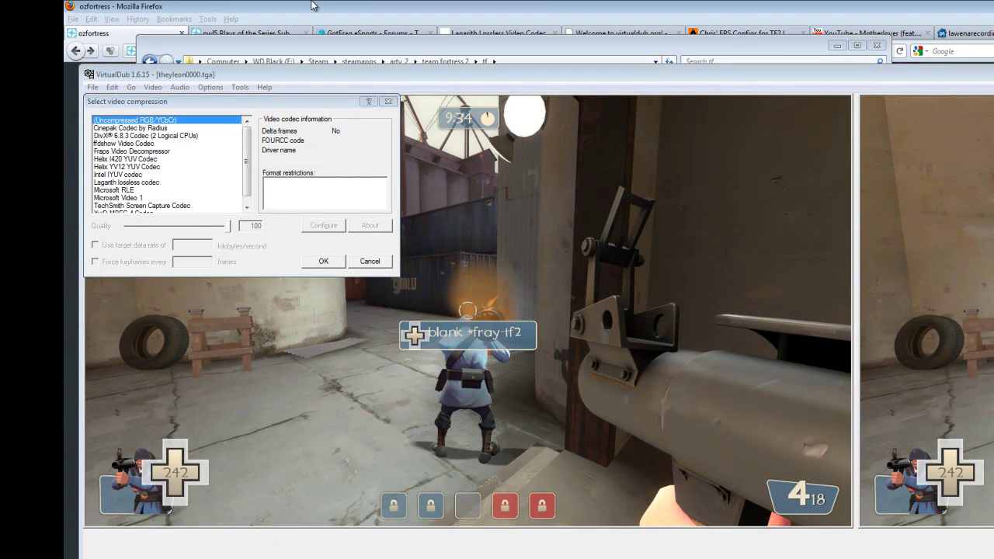
{"action": "left_click", "coordinate": [497, 32]}
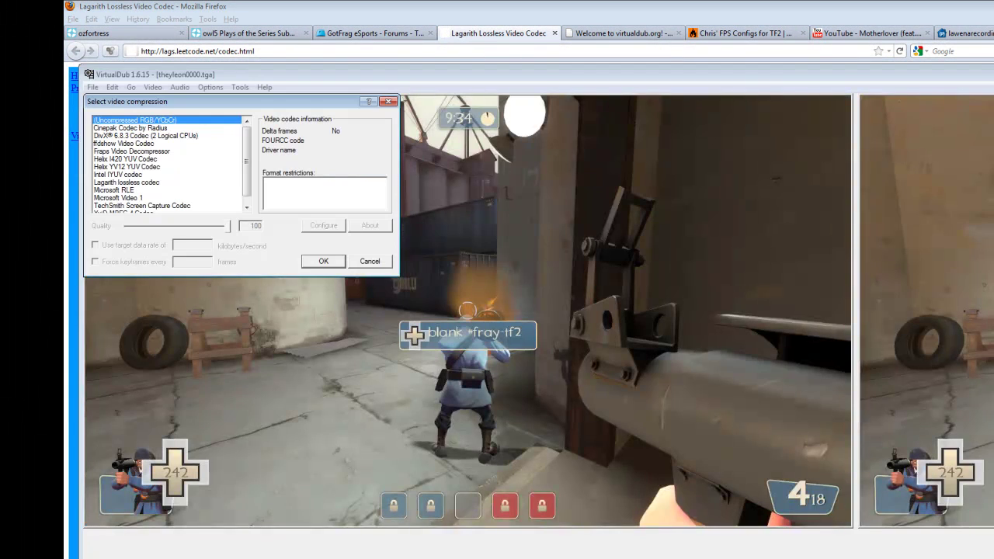
{"action": "scroll", "coordinate": [218, 194], "scroll_direction": "down", "scroll_amount": 1}
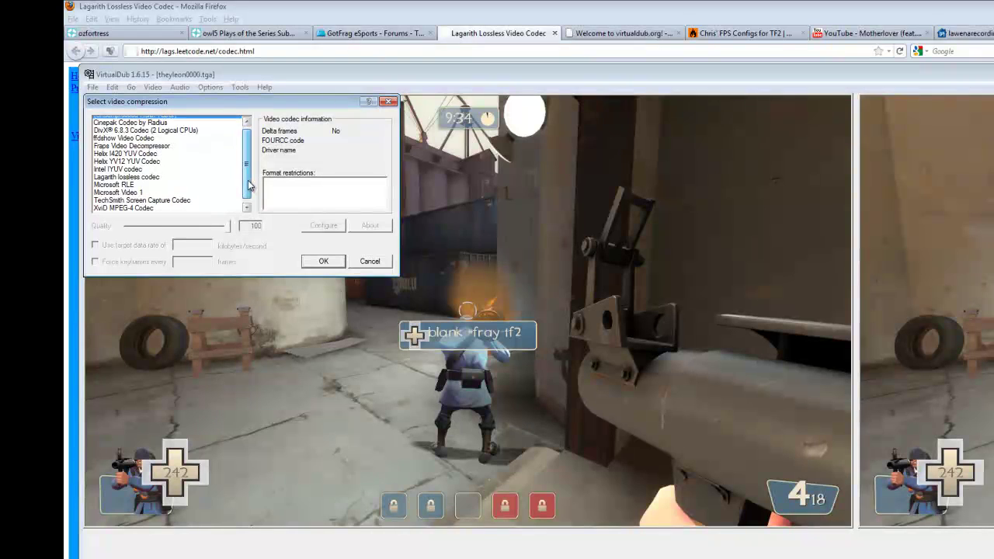
{"action": "left_click", "coordinate": [157, 174]}
{"action": "scroll", "coordinate": [140, 177], "scroll_direction": "up", "scroll_amount": 1}
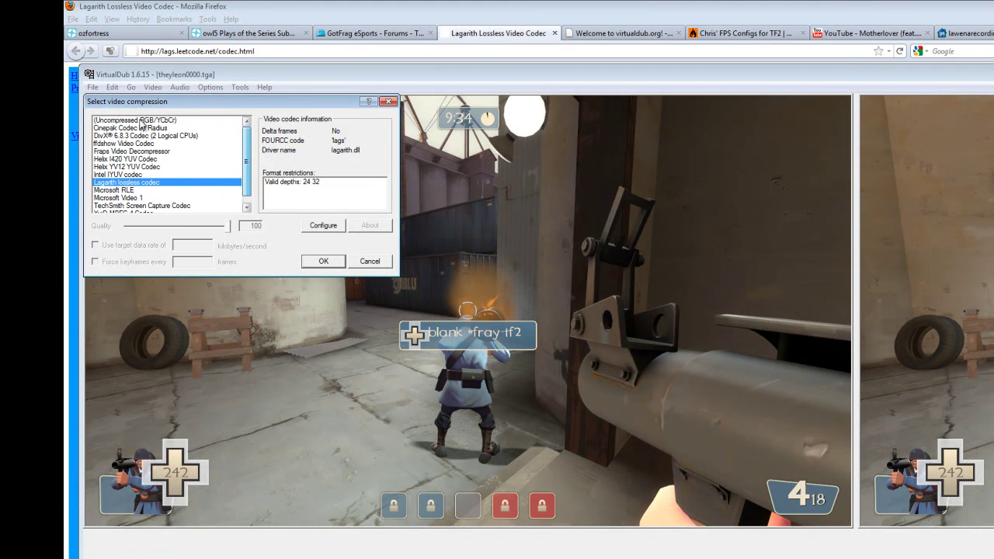
{"action": "left_click", "coordinate": [380, 262]}
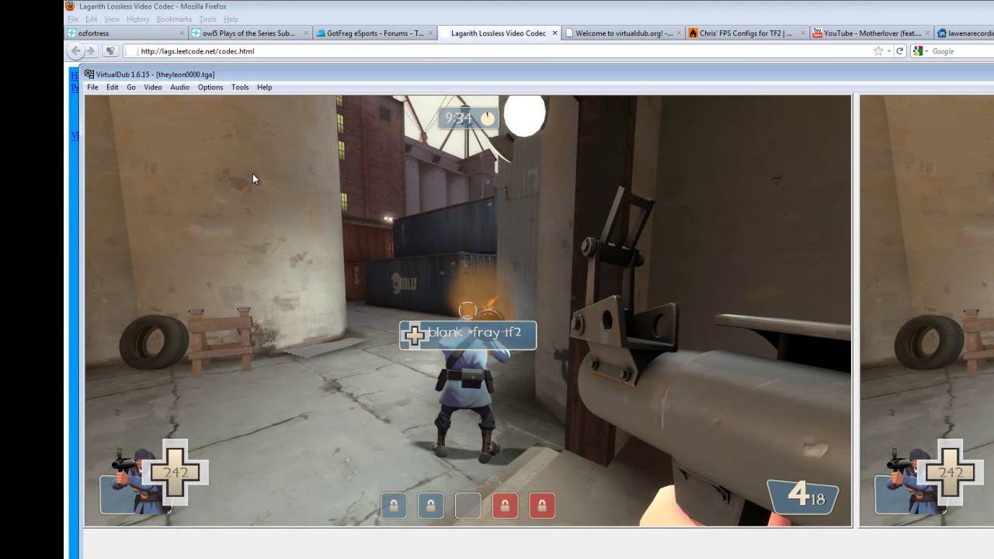
Select Lagarith lossless codec, keep its default settings and confirm it as the compression.
{"action": "left_click", "coordinate": [152, 87]}
{"action": "left_click", "coordinate": [165, 141]}
{"action": "left_click", "coordinate": [140, 182]}
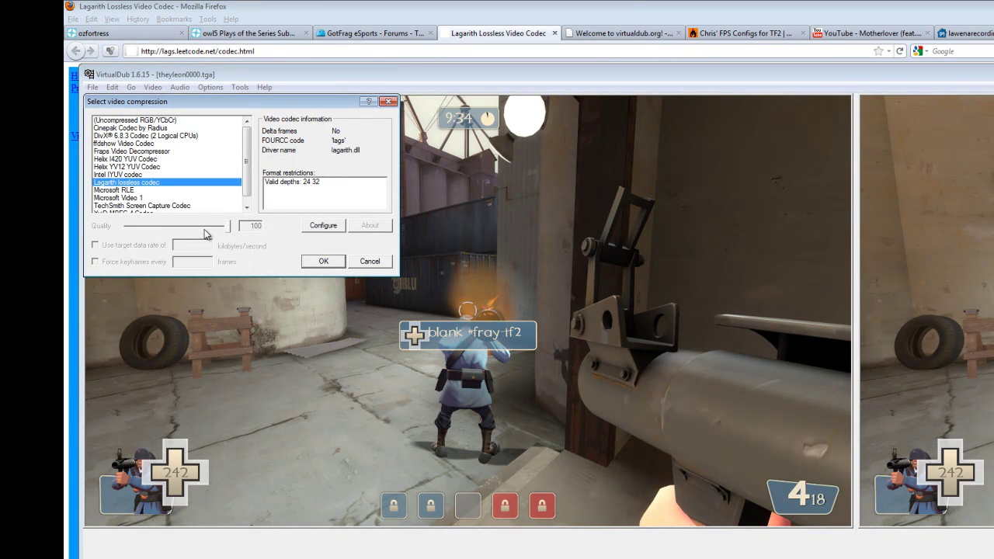
{"action": "left_click", "coordinate": [323, 225]}
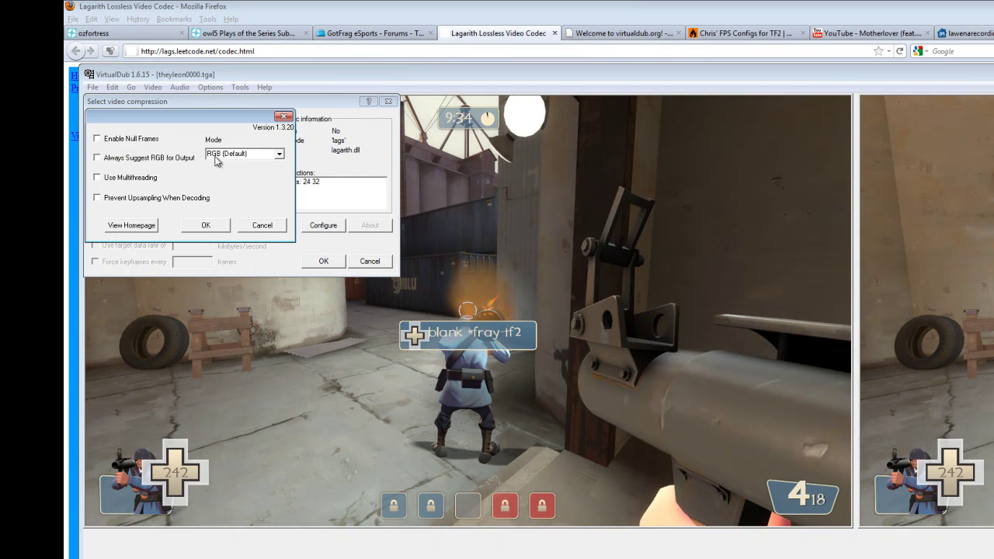
{"action": "left_click", "coordinate": [206, 225]}
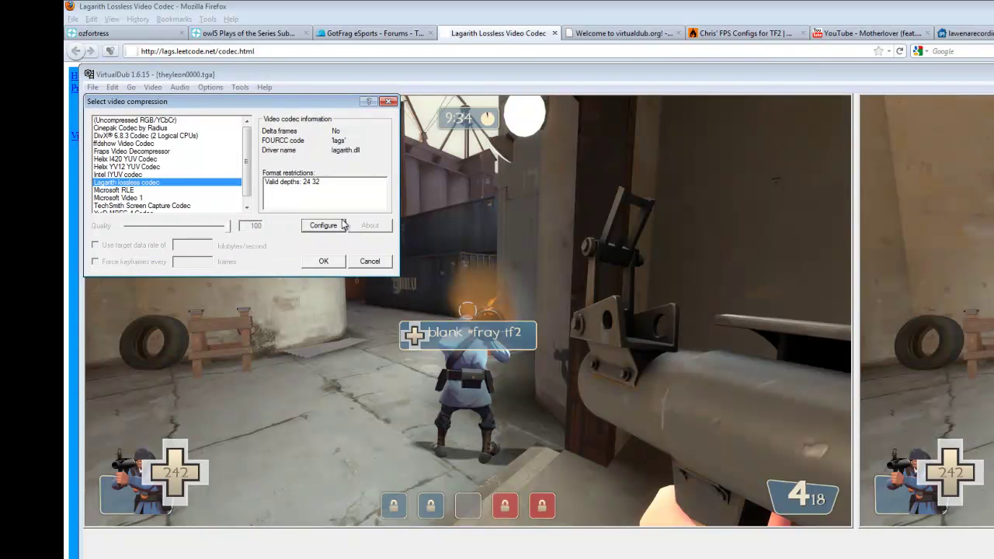
{"action": "left_click", "coordinate": [323, 261]}
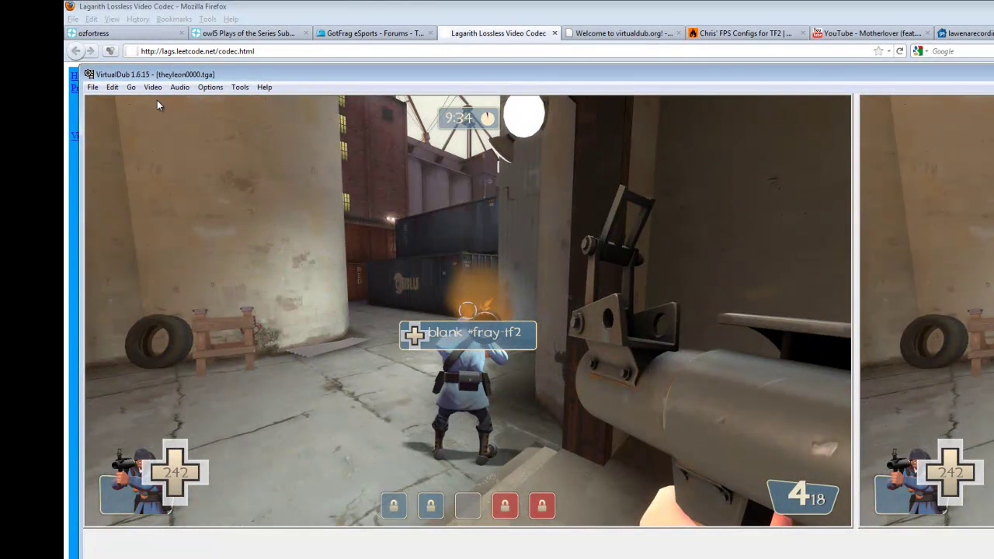
Look through the Audio menu and locate theyleon.wav before returning to VirtualDub.
{"action": "left_click", "coordinate": [179, 87]}
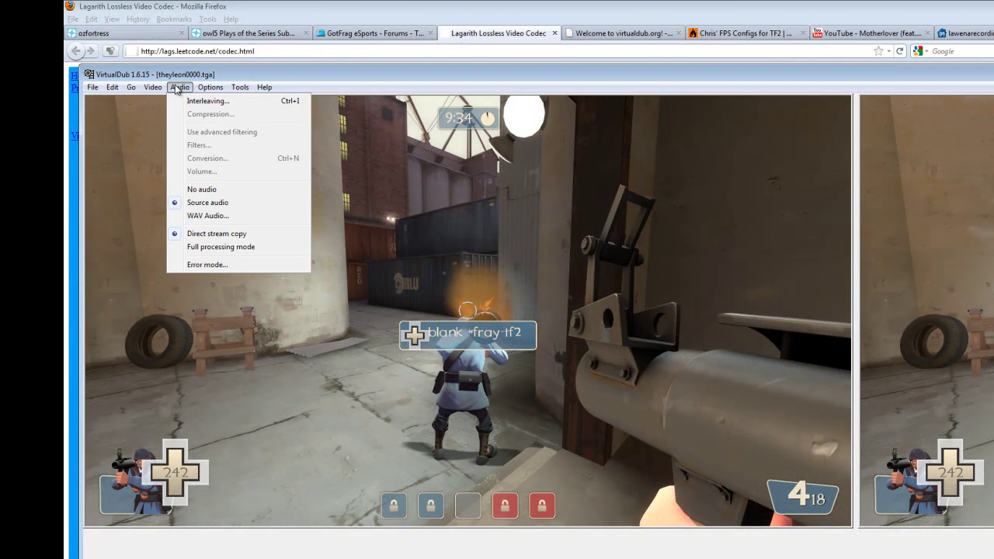
{"action": "left_click", "coordinate": [269, 409]}
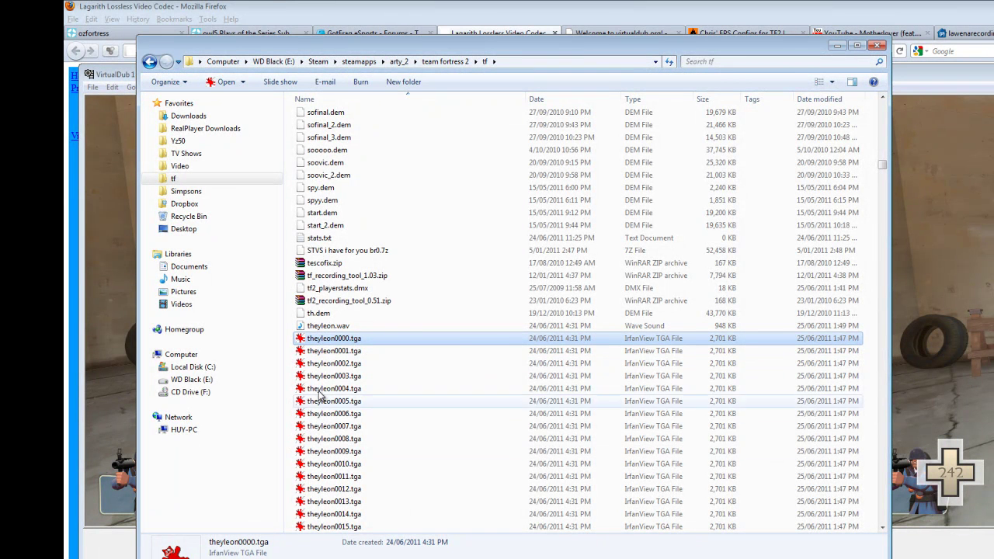
{"action": "left_click", "coordinate": [321, 327]}
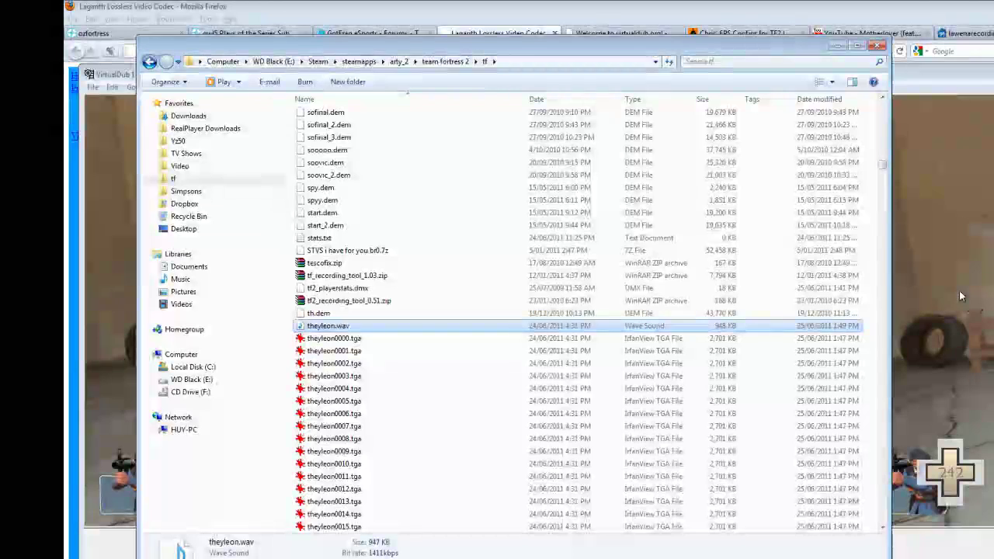
{"action": "left_click", "coordinate": [959, 290]}
Load theyleon.wav from the tf folder as the WAV audio track.
{"action": "left_click", "coordinate": [180, 87]}
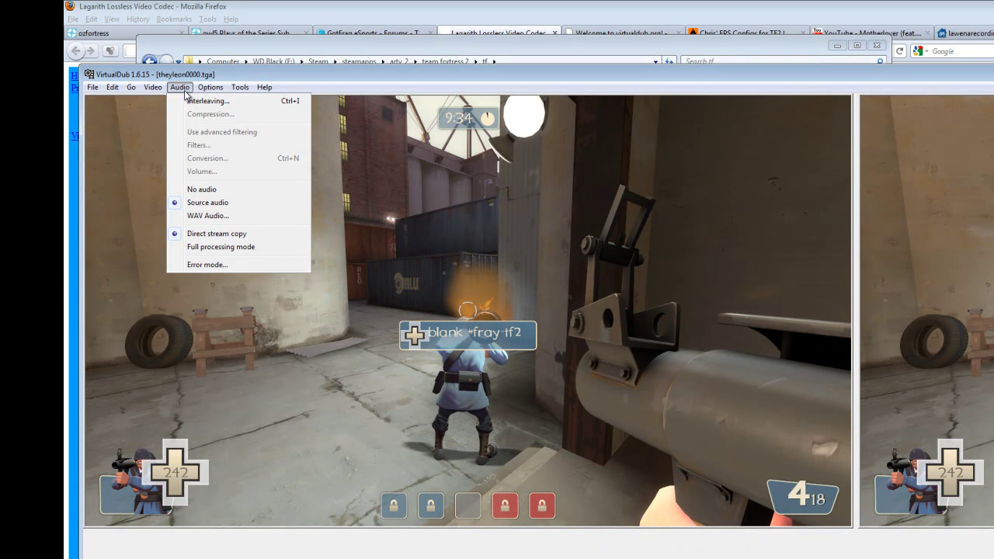
{"action": "left_click", "coordinate": [206, 86]}
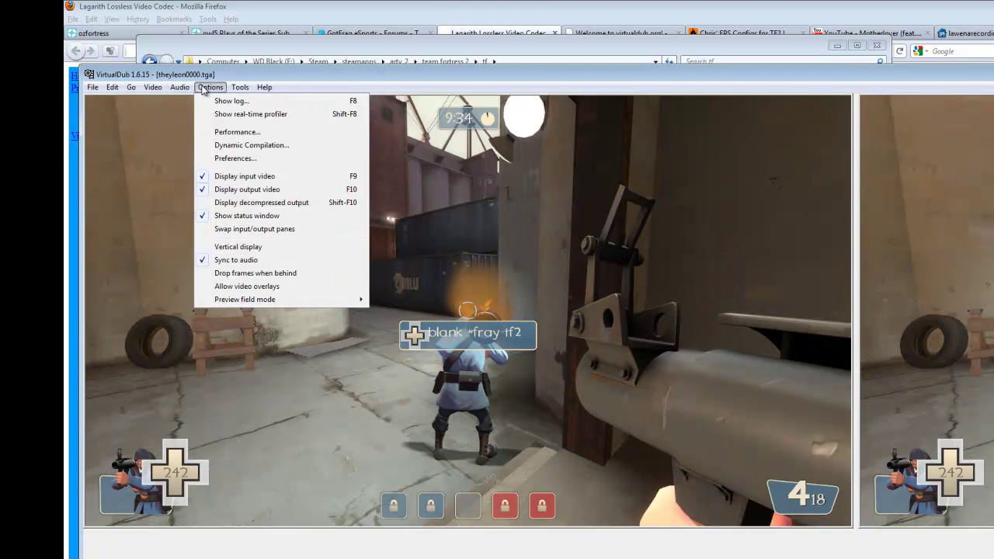
{"action": "mouse_move", "coordinate": [179, 87]}
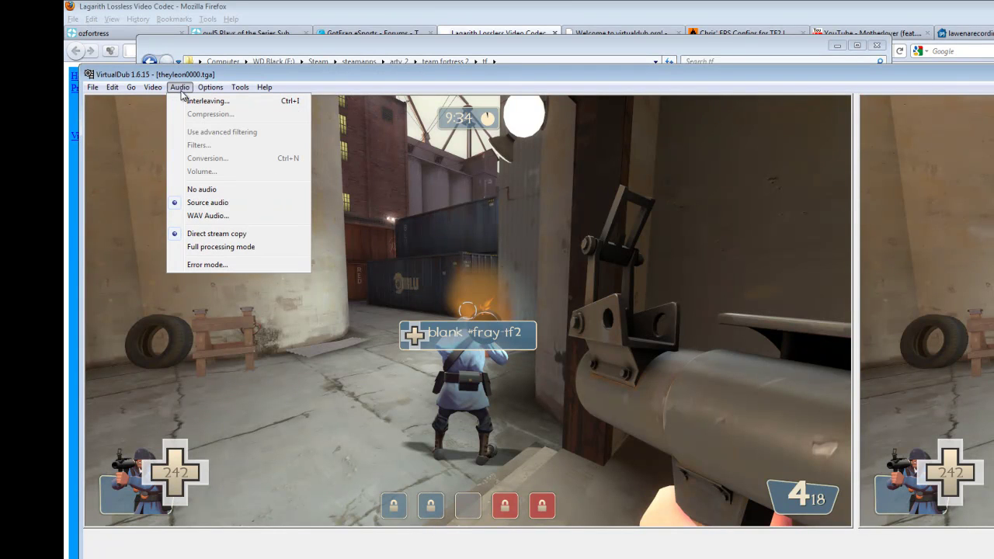
{"action": "left_click", "coordinate": [201, 218]}
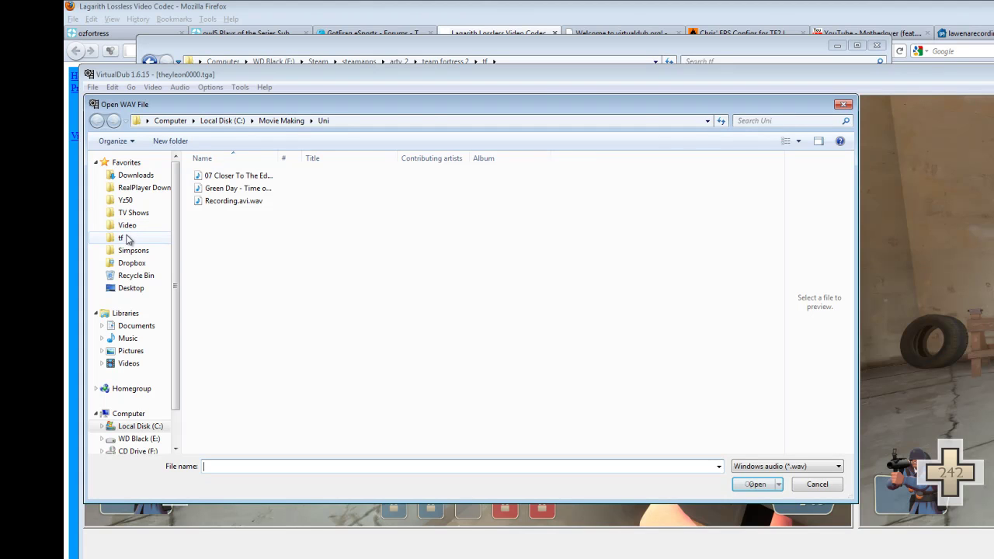
{"action": "left_click", "coordinate": [125, 238]}
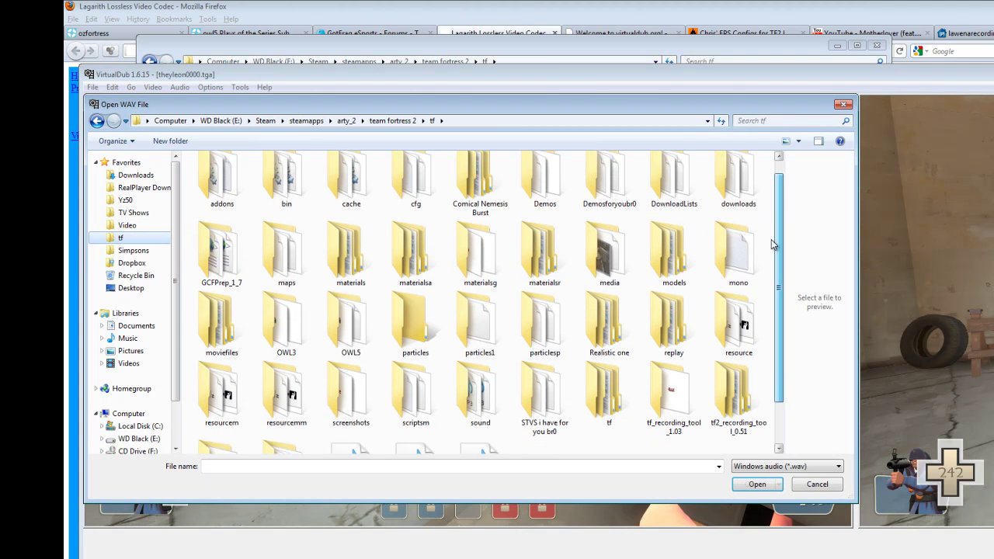
{"action": "scroll", "coordinate": [767, 295], "scroll_direction": "down", "scroll_amount": 2}
{"action": "left_click", "coordinate": [466, 407]}
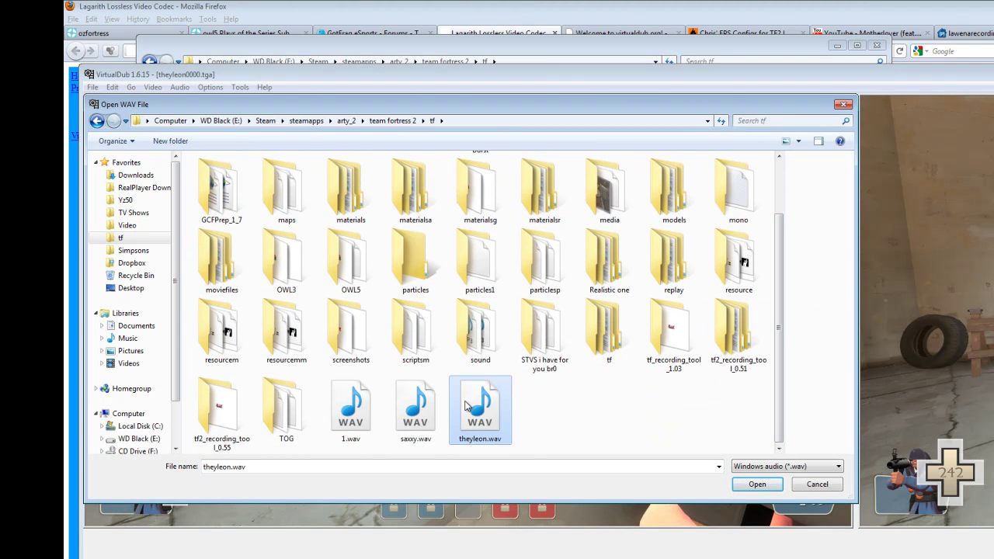
{"action": "double_click", "coordinate": [489, 420]}
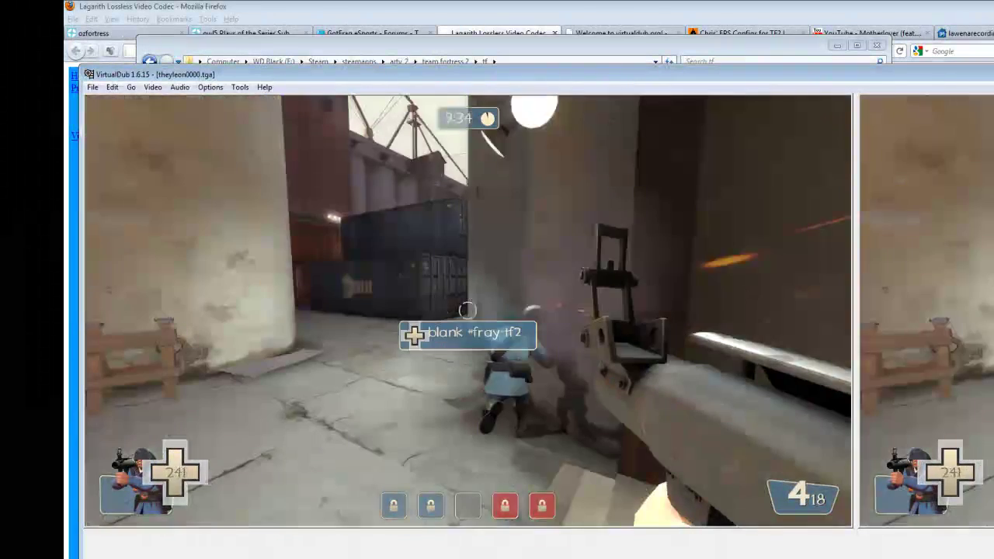
Re-enter 240 fps as the source frame rate.
{"action": "left_click", "coordinate": [152, 87]}
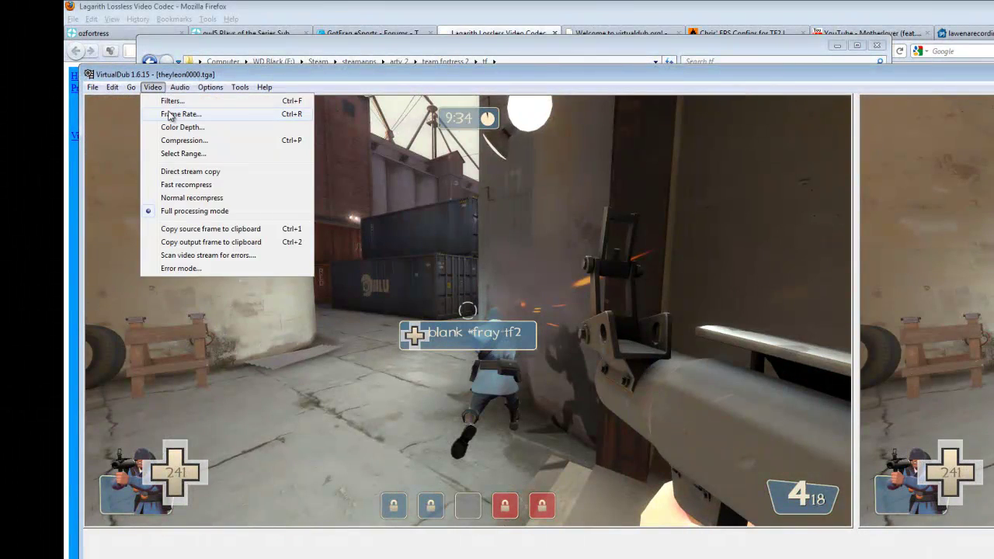
{"action": "left_click", "coordinate": [178, 114]}
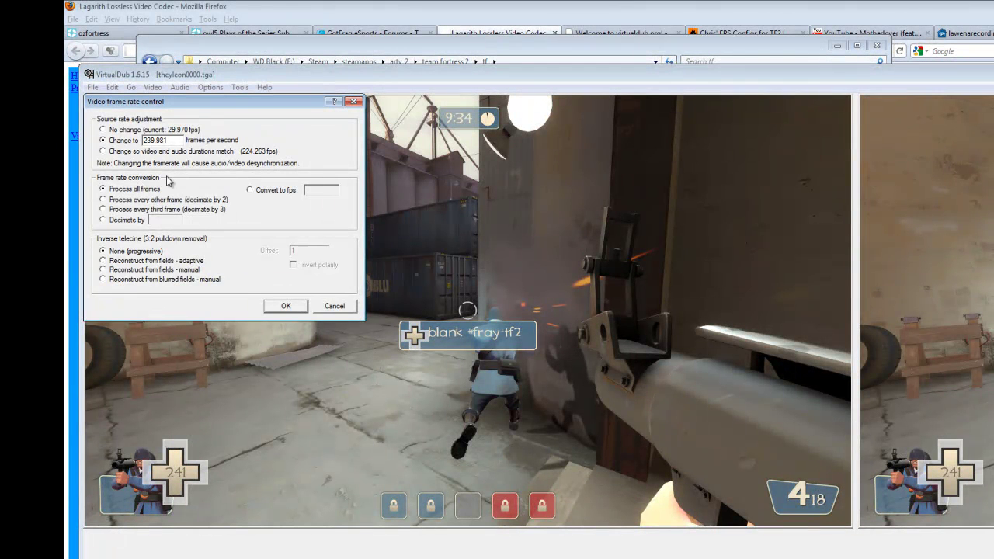
{"action": "double_click", "coordinate": [169, 140]}
{"action": "type", "text": "240"}
{"action": "key", "text": "Return"}
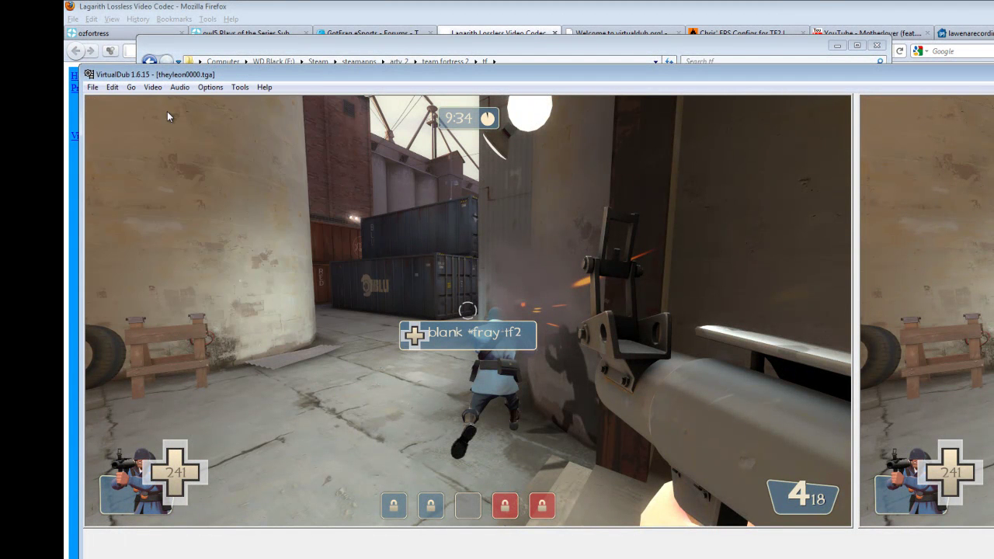
Verify compression is still Lagarith and the audio is still the WAV file.
{"action": "left_click", "coordinate": [153, 87]}
{"action": "left_click", "coordinate": [175, 138]}
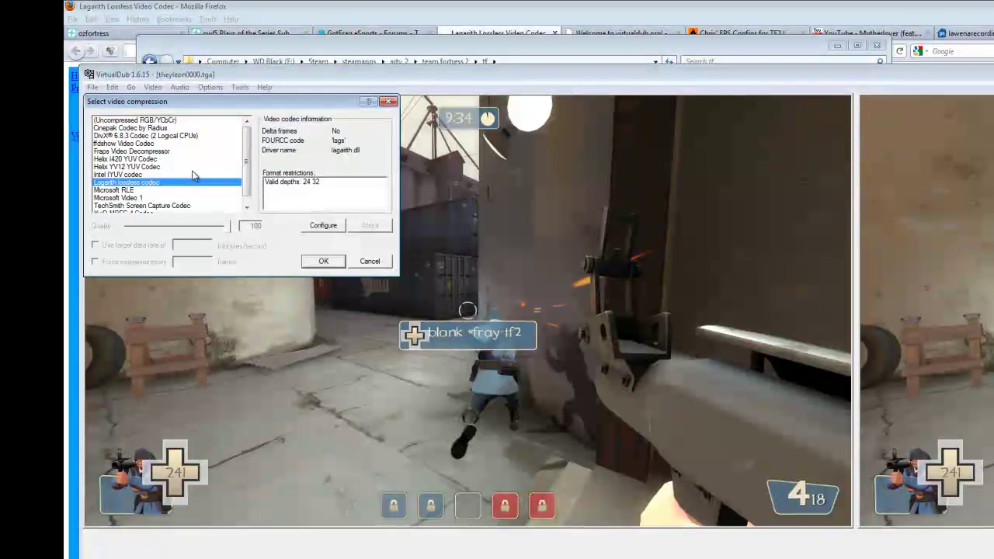
{"action": "left_click", "coordinate": [323, 261]}
{"action": "left_click", "coordinate": [179, 87]}
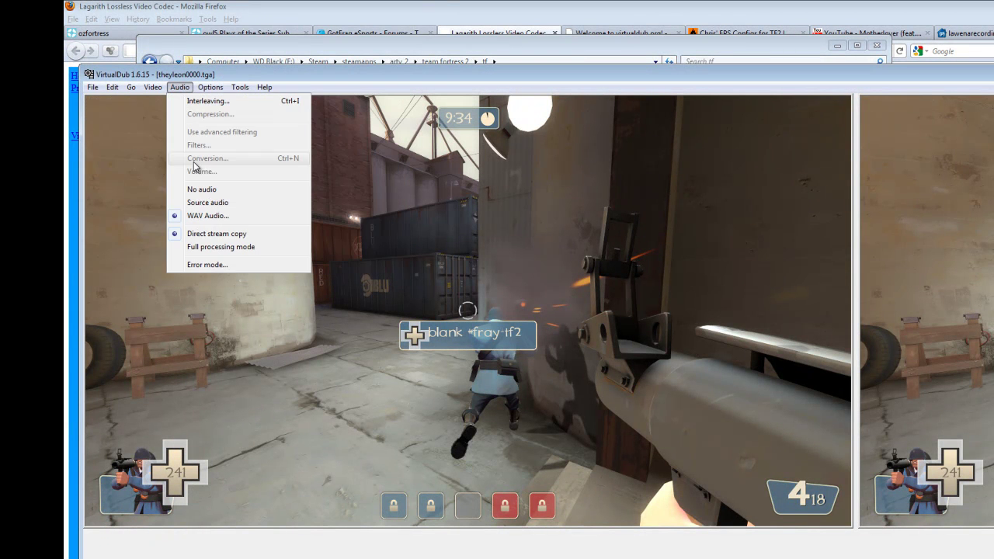
{"action": "left_click", "coordinate": [243, 219]}
Save the clip as Theyleon.avi in the Movie Making folder, starting the render.
{"action": "left_click", "coordinate": [93, 87]}
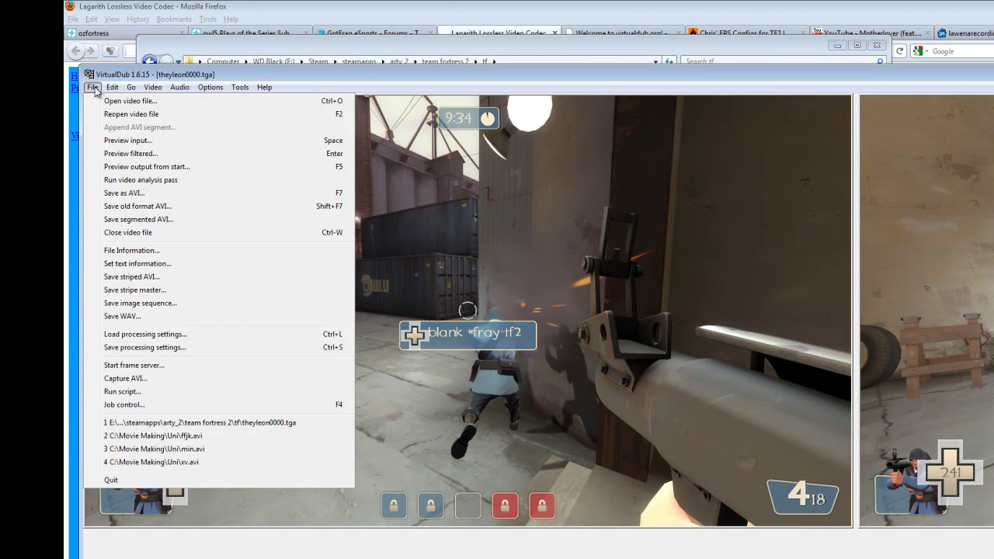
{"action": "left_click", "coordinate": [129, 193]}
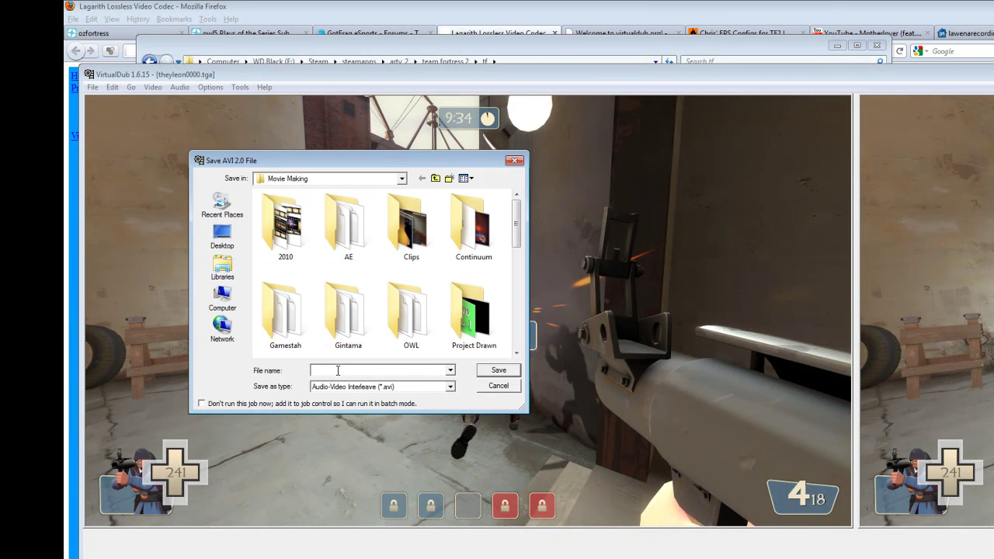
{"action": "type", "text": "Theyleo"}
{"action": "key", "text": "Return"}
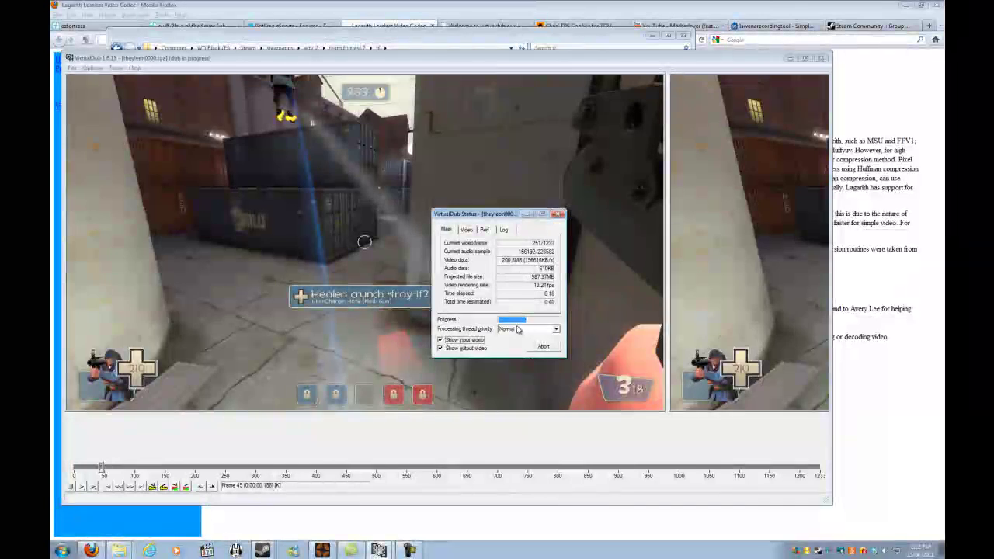
Keep Normal processing thread priority, then open the Computer window in Explorer.
{"action": "left_click", "coordinate": [517, 329]}
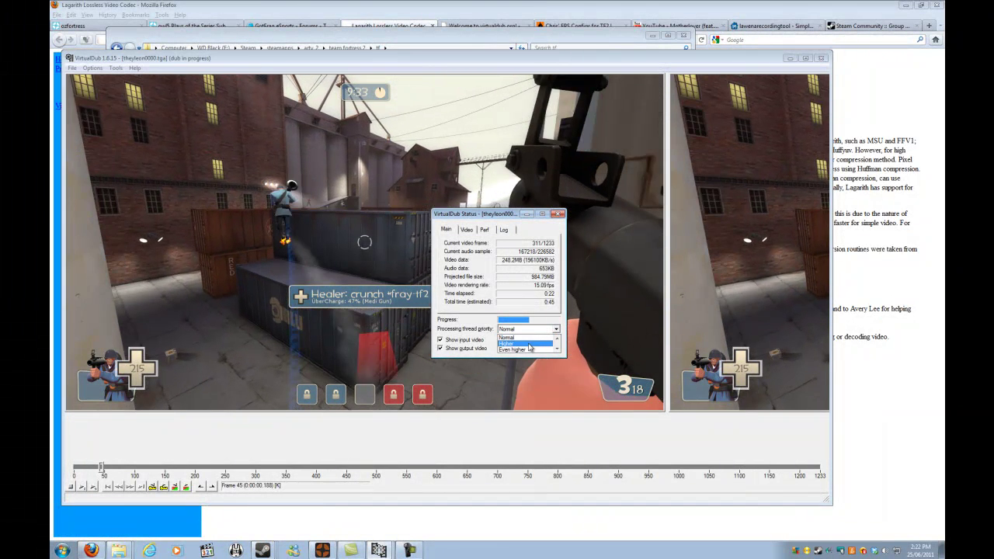
{"action": "left_click", "coordinate": [557, 338]}
{"action": "left_click", "coordinate": [557, 338]}
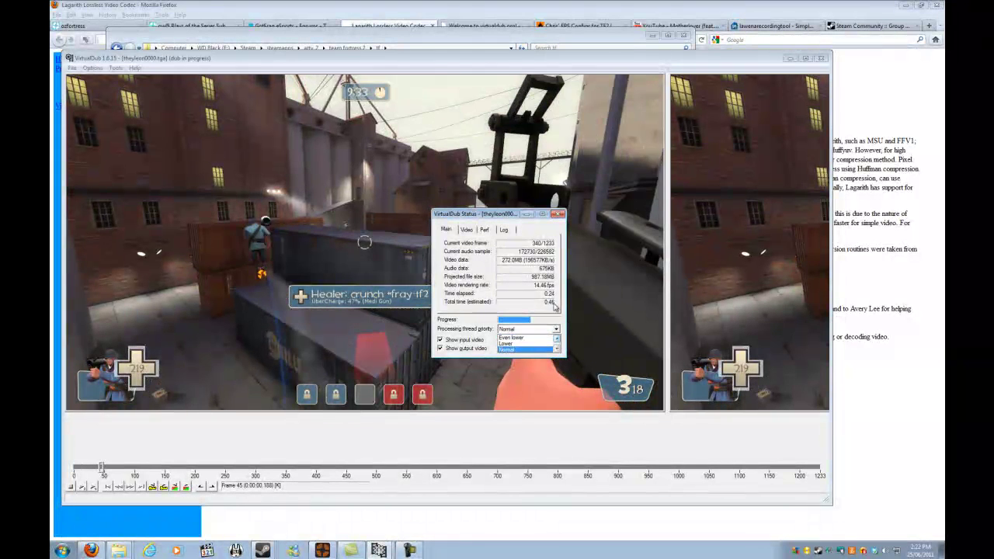
{"action": "left_click", "coordinate": [524, 345]}
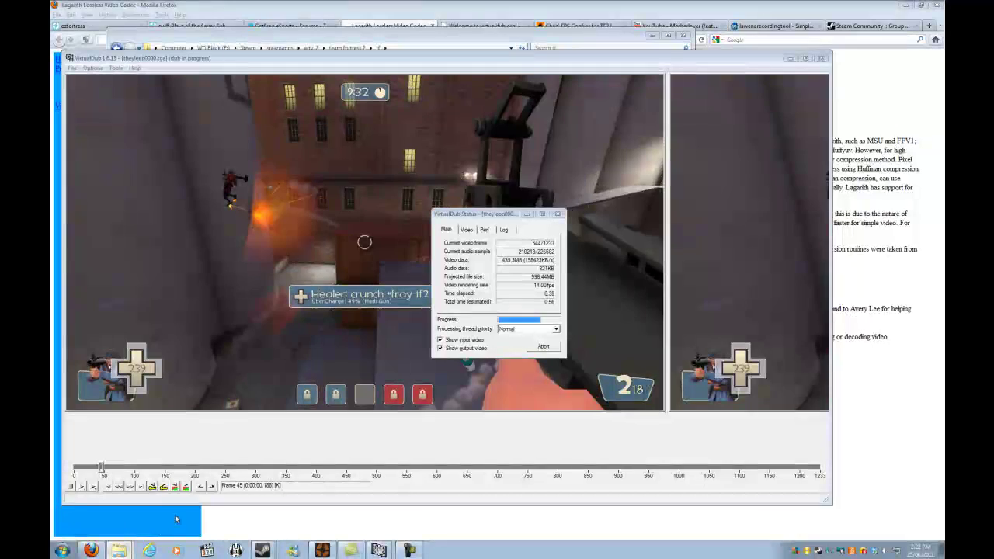
{"action": "left_click", "coordinate": [220, 528]}
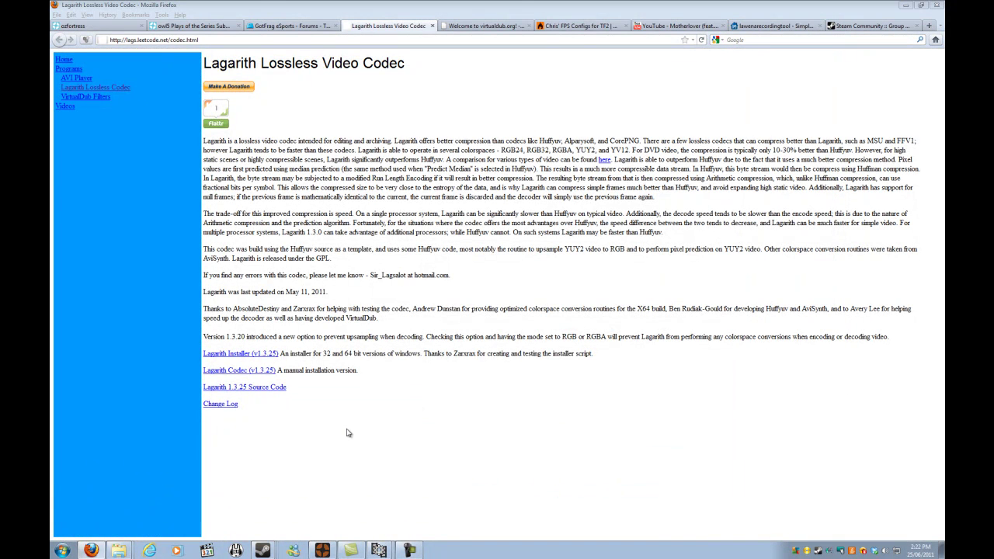
{"action": "left_click", "coordinate": [379, 549]}
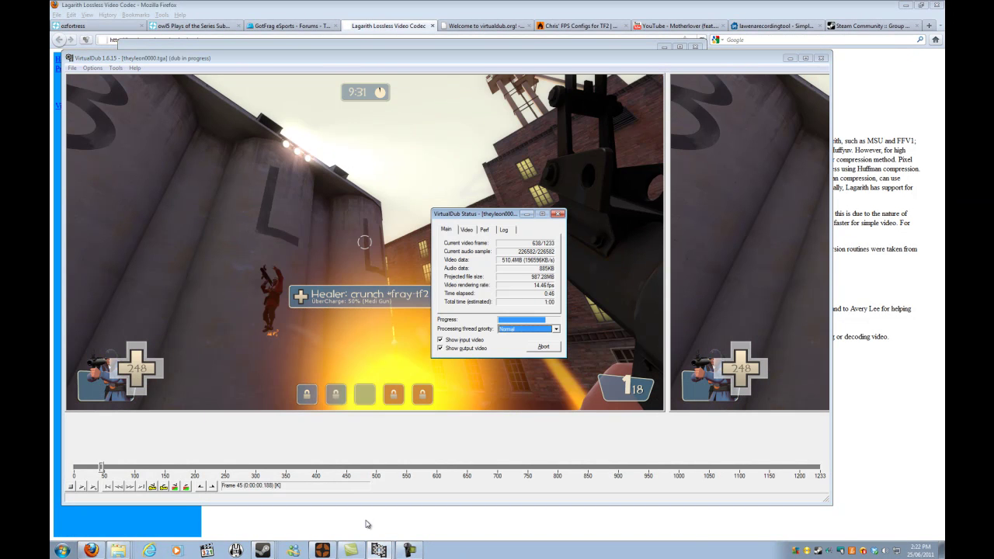
Check Theyleon.avi in C:\Movie Making, re-sort the files, then return to VirtualDub.
{"action": "left_click", "coordinate": [117, 550]}
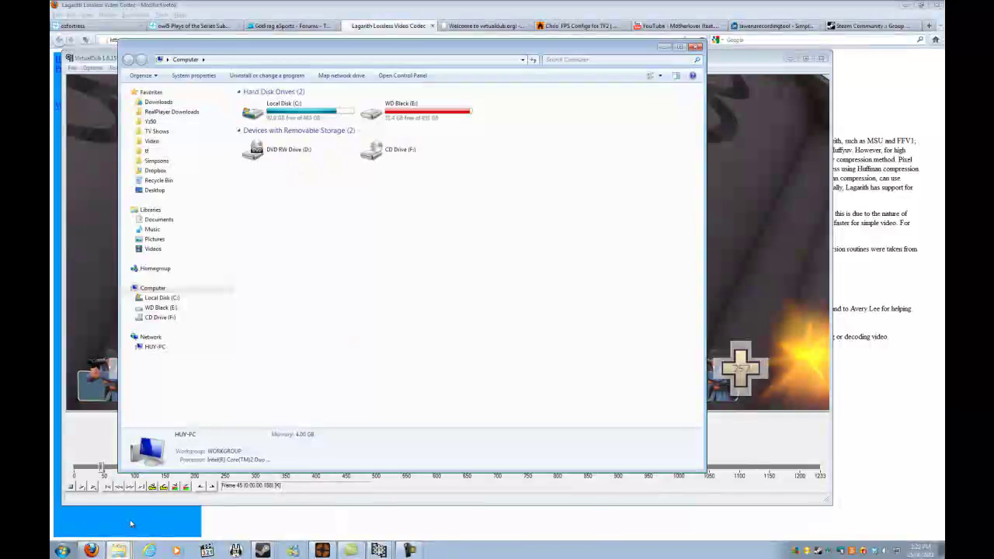
{"action": "double_click", "coordinate": [284, 109]}
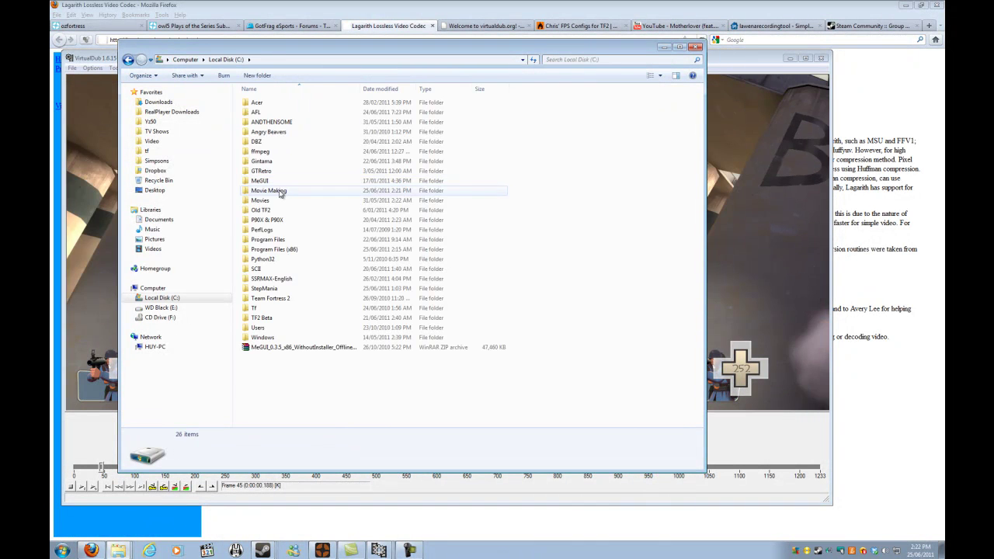
{"action": "double_click", "coordinate": [280, 192]}
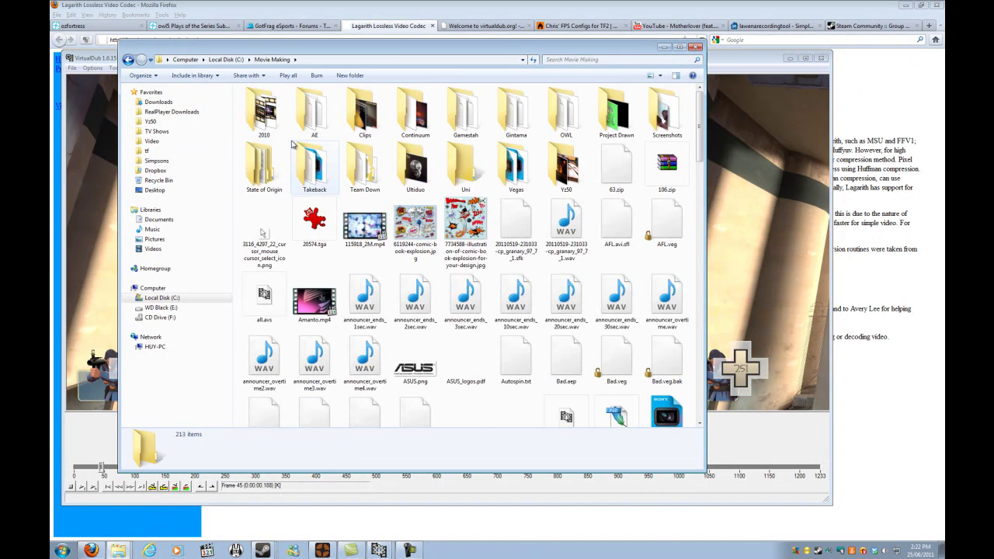
{"action": "right_click", "coordinate": [290, 141]}
{"action": "mouse_move", "coordinate": [311, 156]}
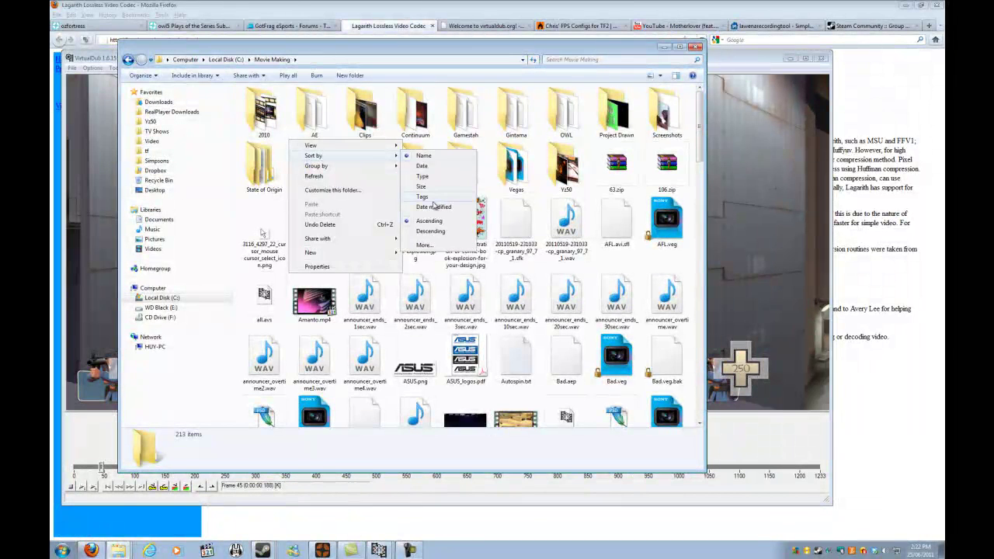
{"action": "left_click", "coordinate": [435, 206]}
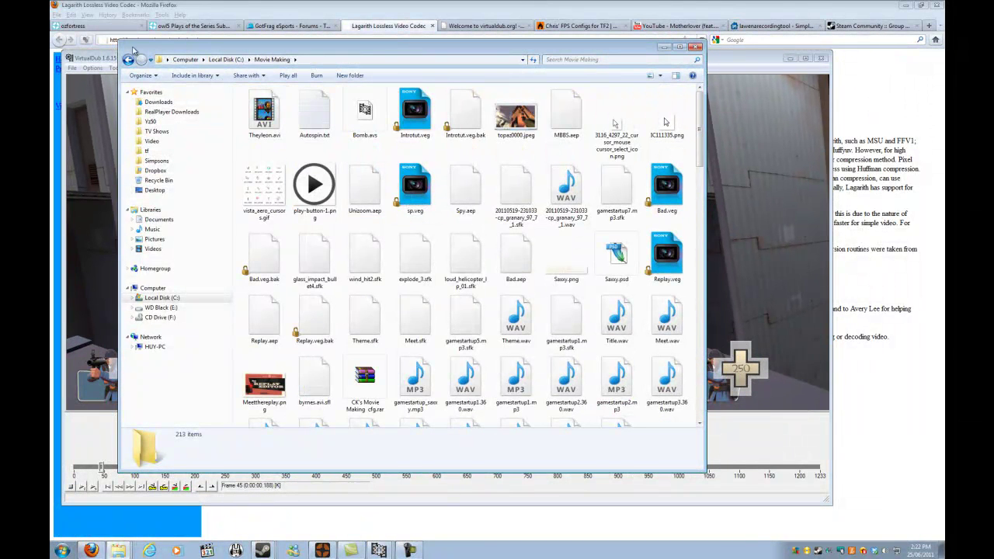
{"action": "left_click", "coordinate": [100, 61]}
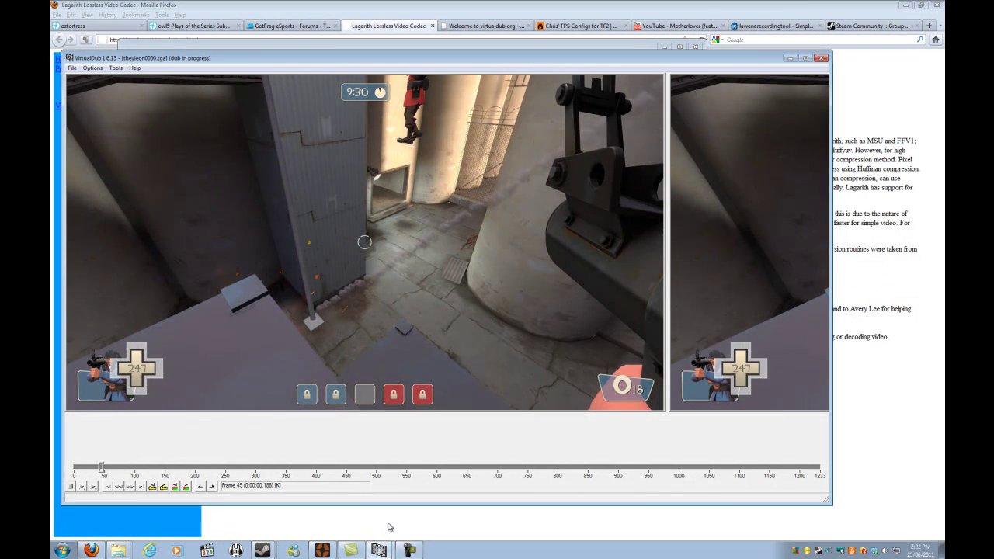
Bring the Movie Making folder forward and select Theyleon.avi, now 924 MB and growing.
{"action": "left_click", "coordinate": [119, 550]}
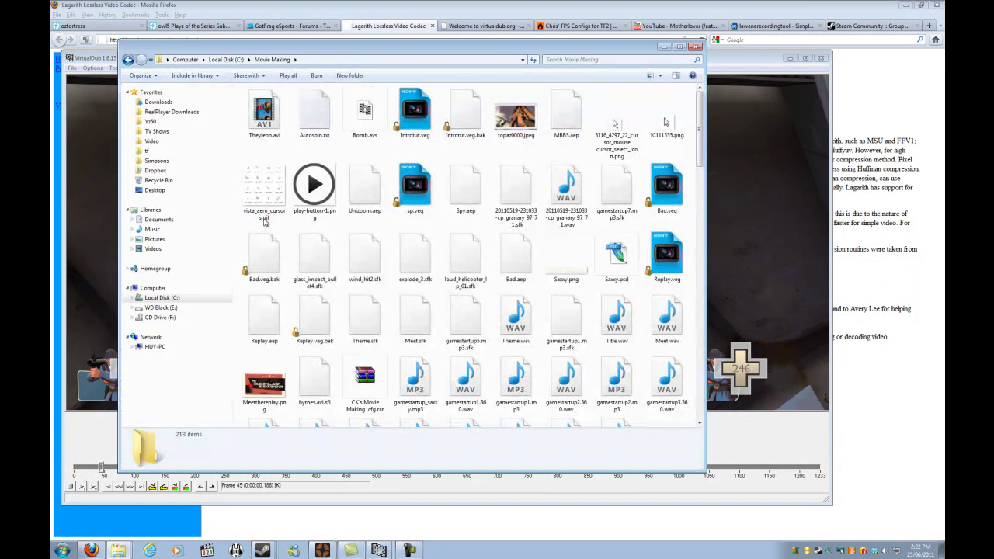
{"action": "left_click", "coordinate": [281, 134]}
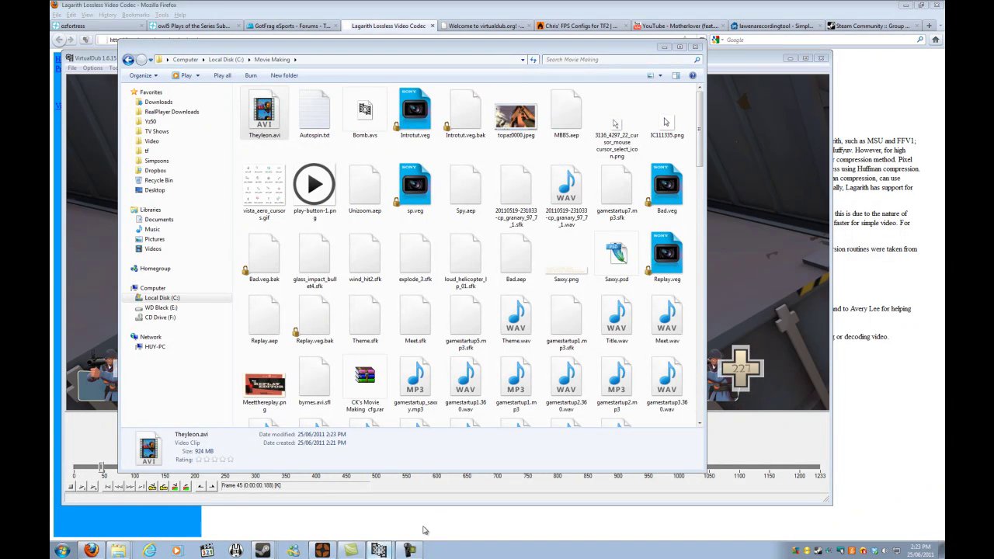
Confirm Theyleon.avi finished at 962 MB, 1280x720, five seconds long, then close VirtualDub and open Start.
{"action": "left_click", "coordinate": [283, 160]}
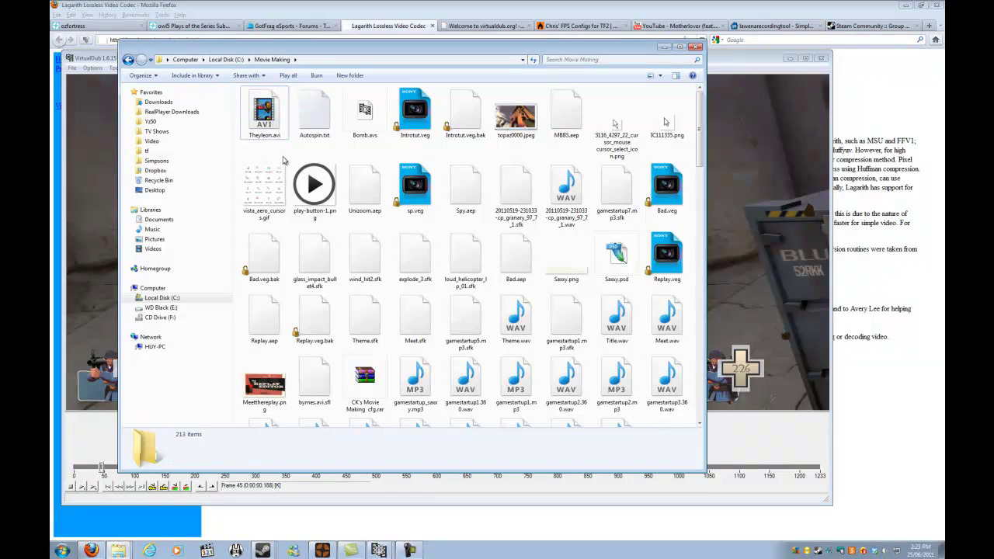
{"action": "left_click", "coordinate": [270, 126]}
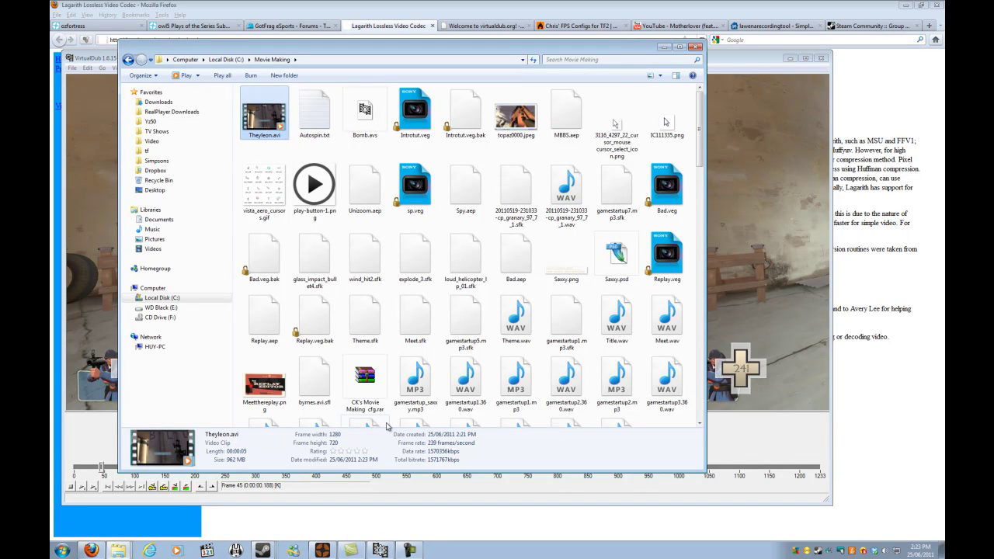
{"action": "left_click", "coordinate": [820, 57]}
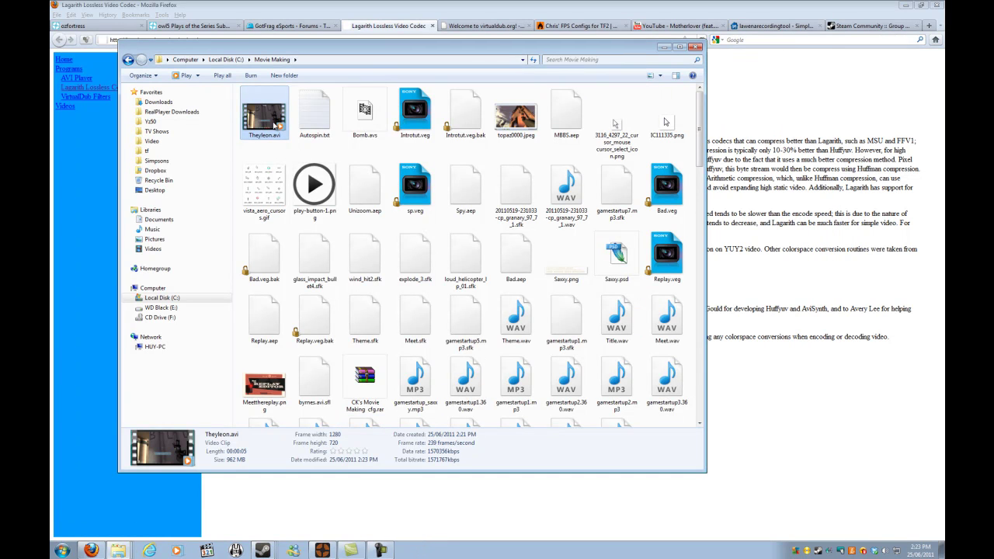
{"action": "left_click", "coordinate": [65, 550]}
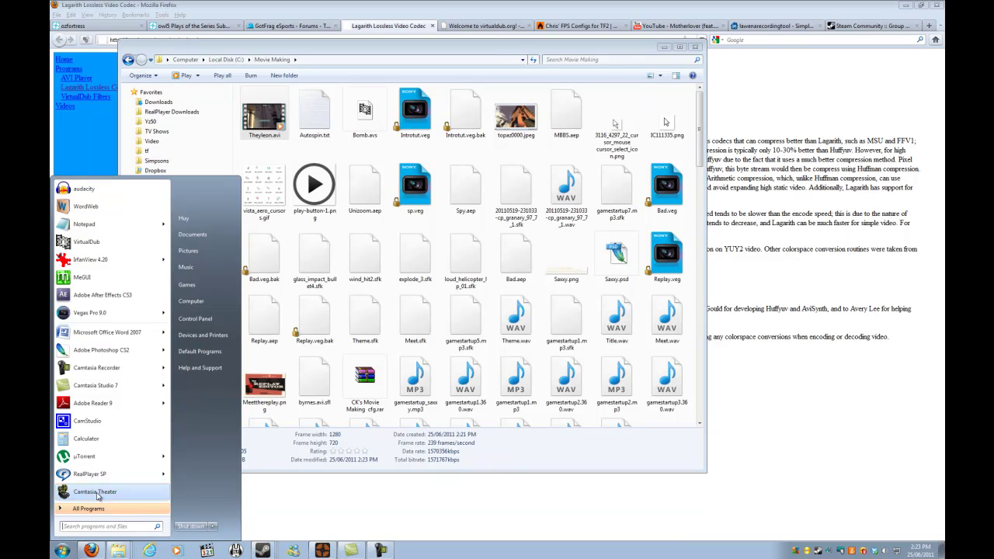
Load Theyleon.avi into a fresh VirtualDub, scrub through its footage, then close VirtualDub.
{"action": "left_click", "coordinate": [86, 241]}
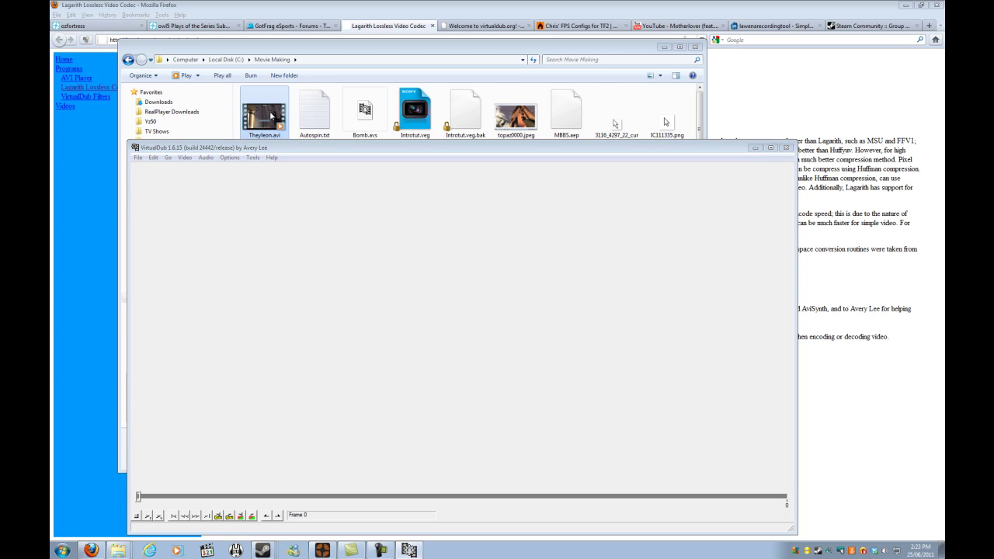
{"action": "left_click_drag", "start_coordinate": [275, 111], "coordinate": [322, 217]}
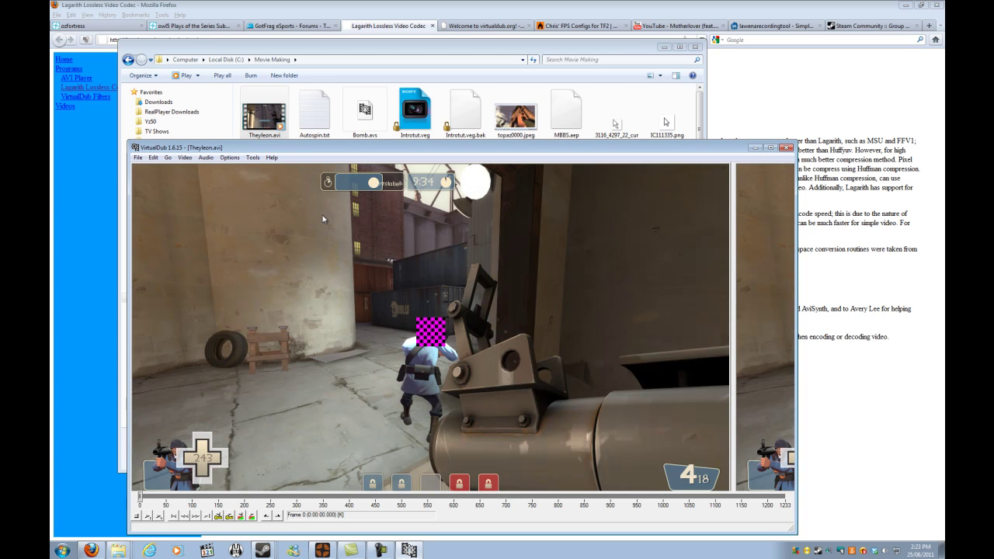
{"action": "left_click_drag", "start_coordinate": [141, 497], "coordinate": [734, 494]}
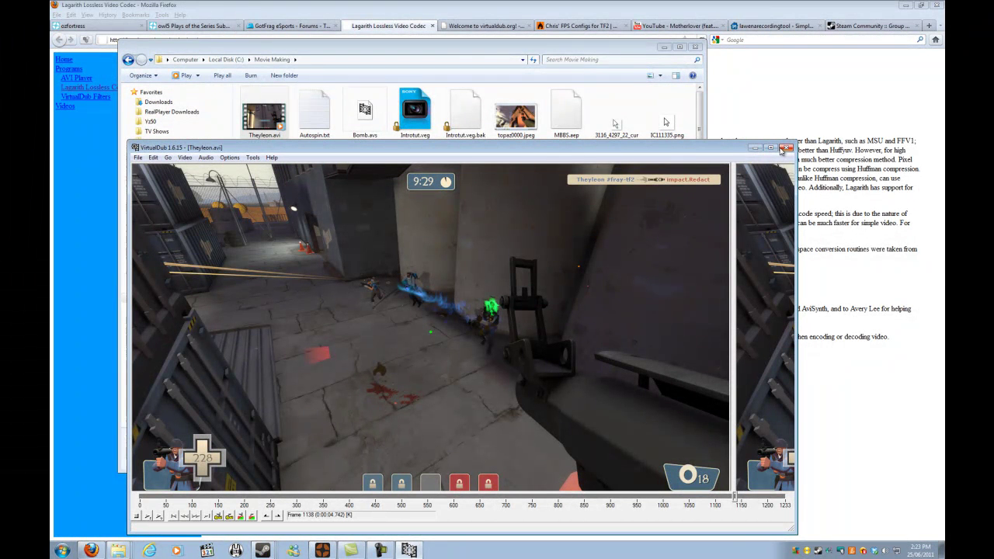
{"action": "left_click", "coordinate": [785, 148]}
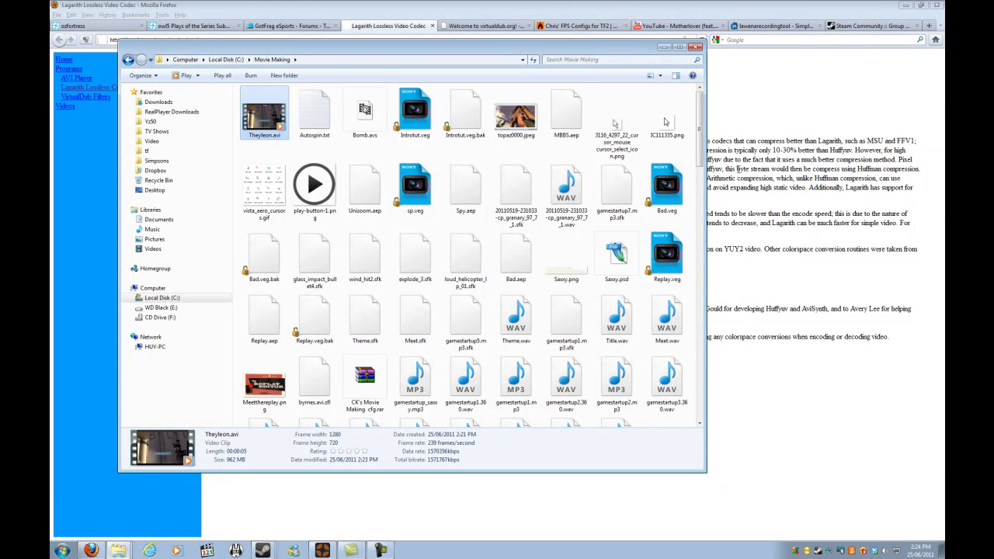
Minimise Explorer, restore and quit Team Fortress 2, then bring up the tf folder window.
{"action": "left_click", "coordinate": [761, 190]}
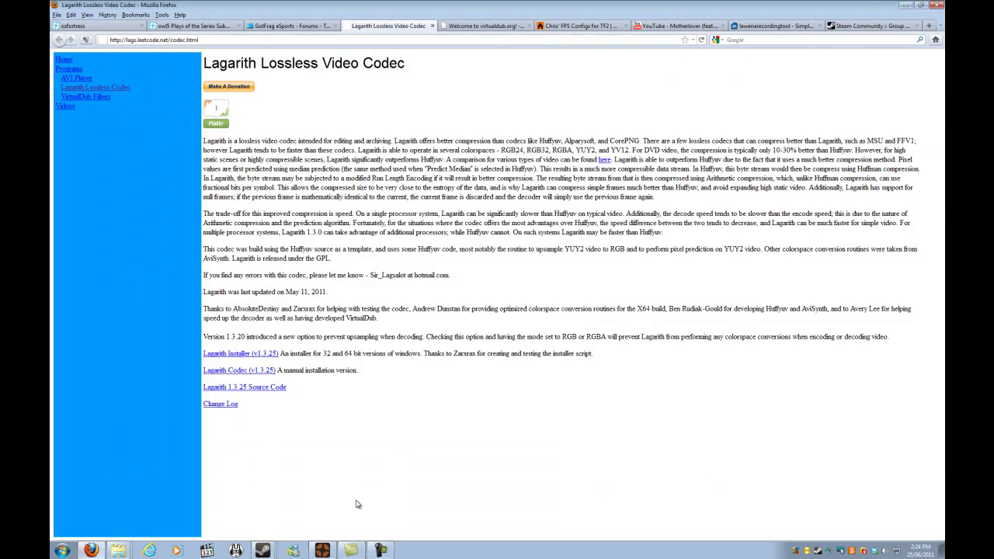
{"action": "left_click", "coordinate": [322, 550]}
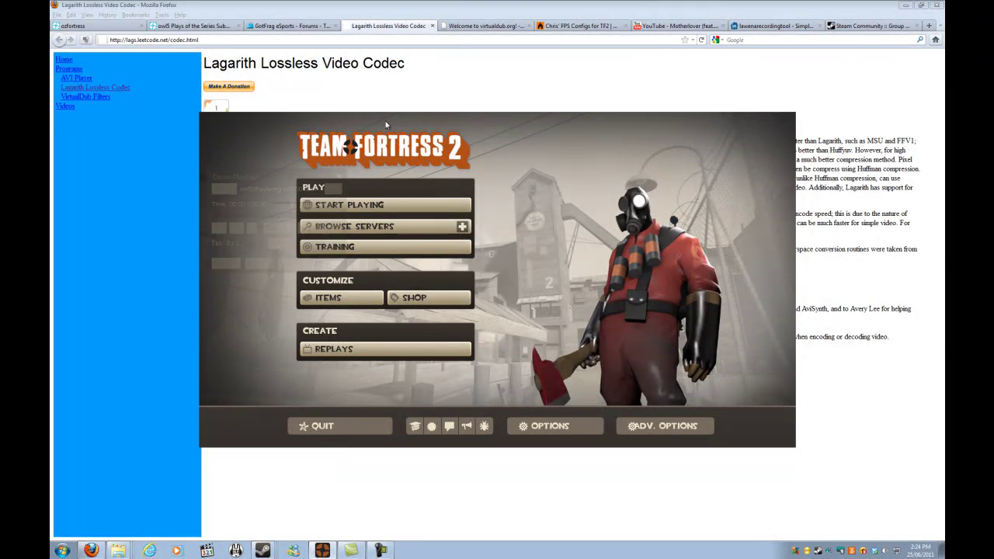
{"action": "left_click", "coordinate": [339, 426]}
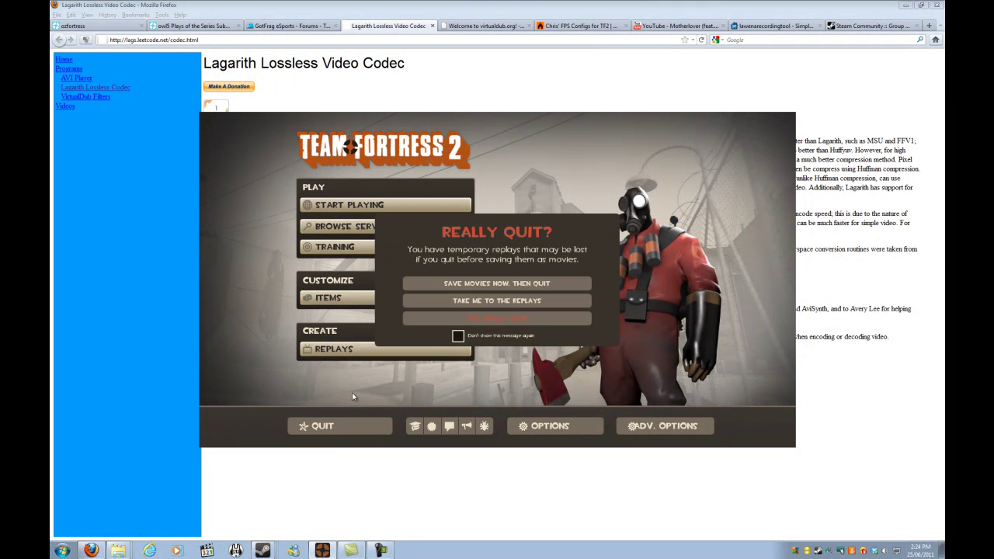
{"action": "left_click", "coordinate": [474, 319]}
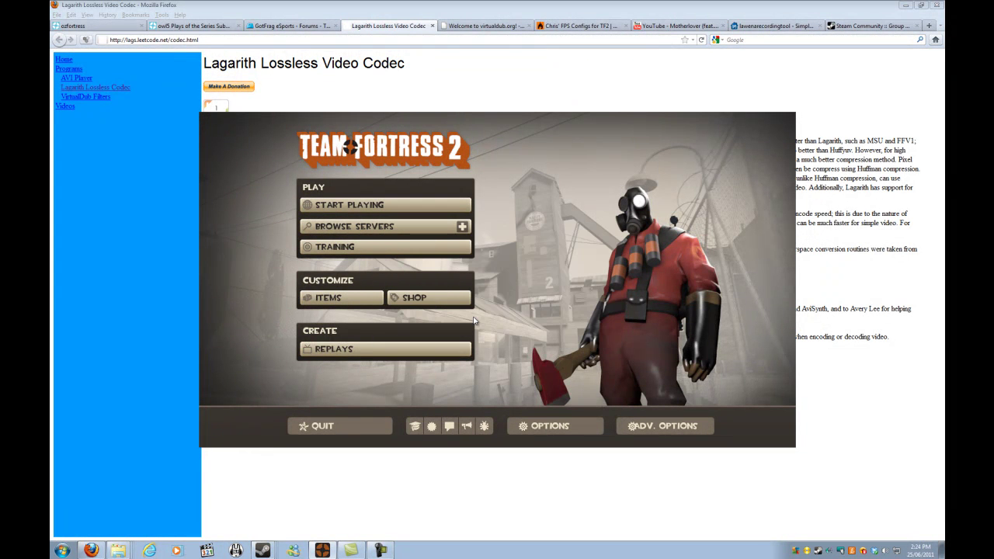
{"action": "left_click", "coordinate": [118, 549]}
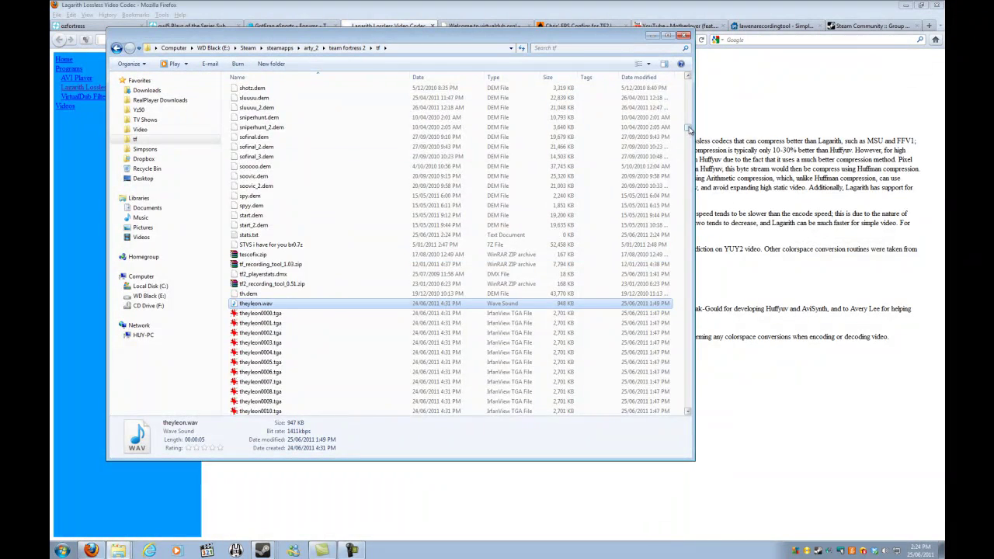
Scroll through the tf folder's theyleon.wav and TGA frames, then switch to the Chris' FPS Configs page.
{"action": "left_click_drag", "start_coordinate": [688, 128], "coordinate": [689, 82]}
{"action": "scroll", "coordinate": [273, 367], "scroll_direction": "down", "scroll_amount": 2}
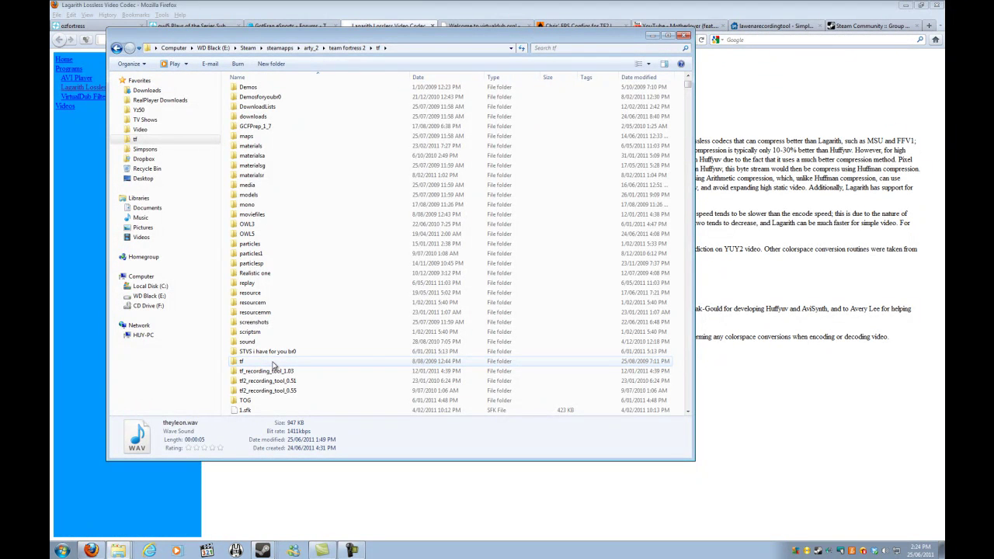
{"action": "left_click", "coordinate": [578, 25]}
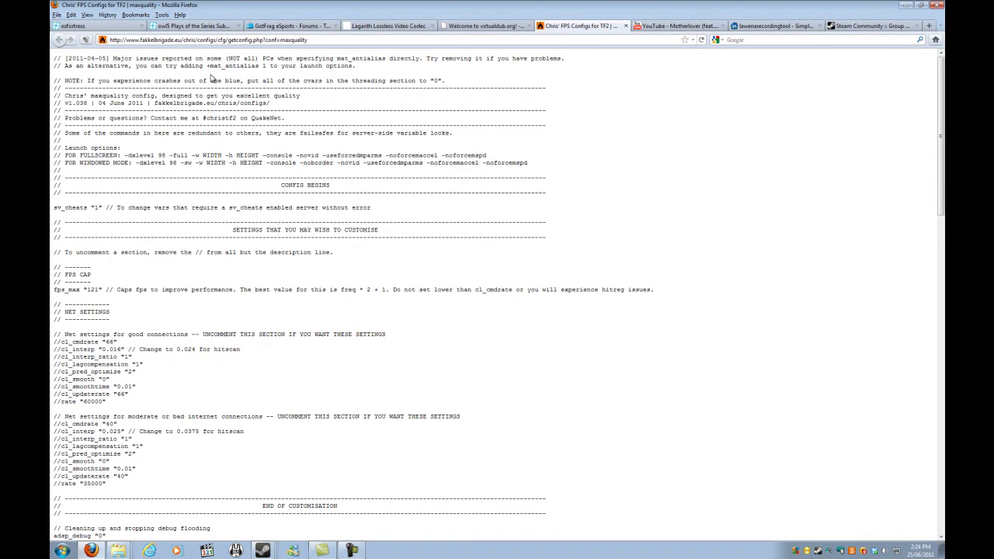
Read through the maxquality config page, then close the Chris' FPS Configs tab.
{"action": "scroll", "coordinate": [944, 163], "scroll_direction": "down", "scroll_amount": 3}
{"action": "left_click_drag", "start_coordinate": [943, 163], "coordinate": [944, 296]}
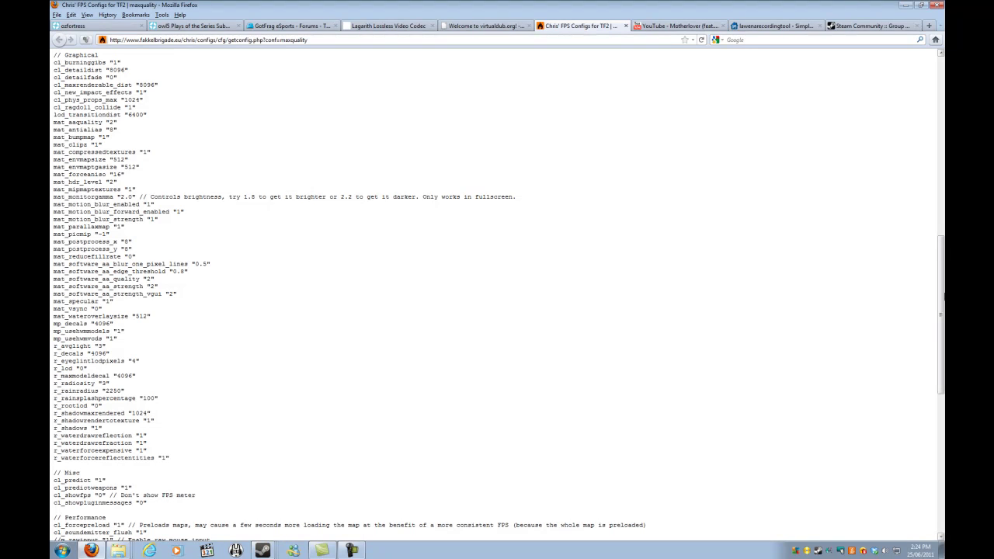
{"action": "left_click", "coordinate": [624, 29]}
Close the YouTube Motherlover tab.
{"action": "key", "text": "ctrl+Page_Up"}
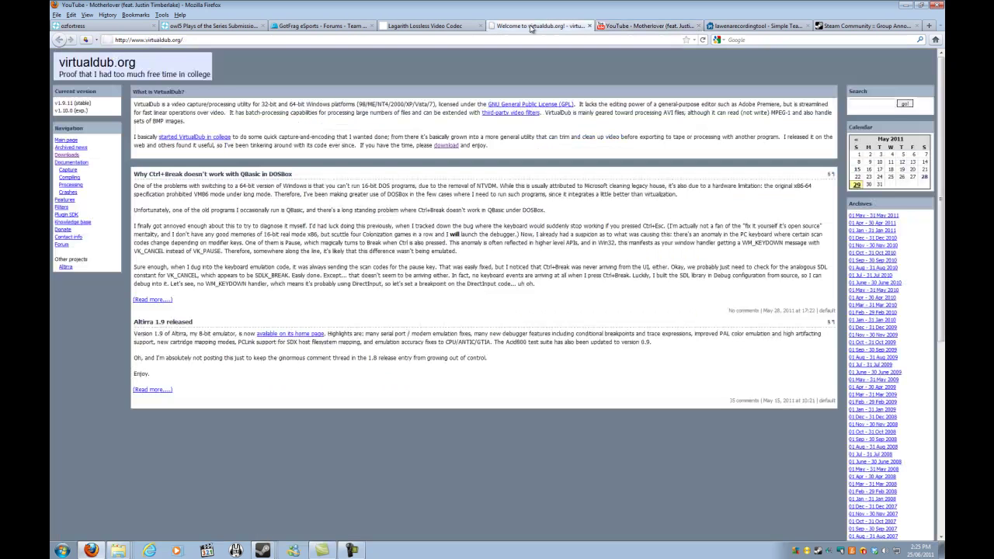
{"action": "left_click", "coordinate": [619, 27]}
{"action": "key", "text": "ctrl+w"}
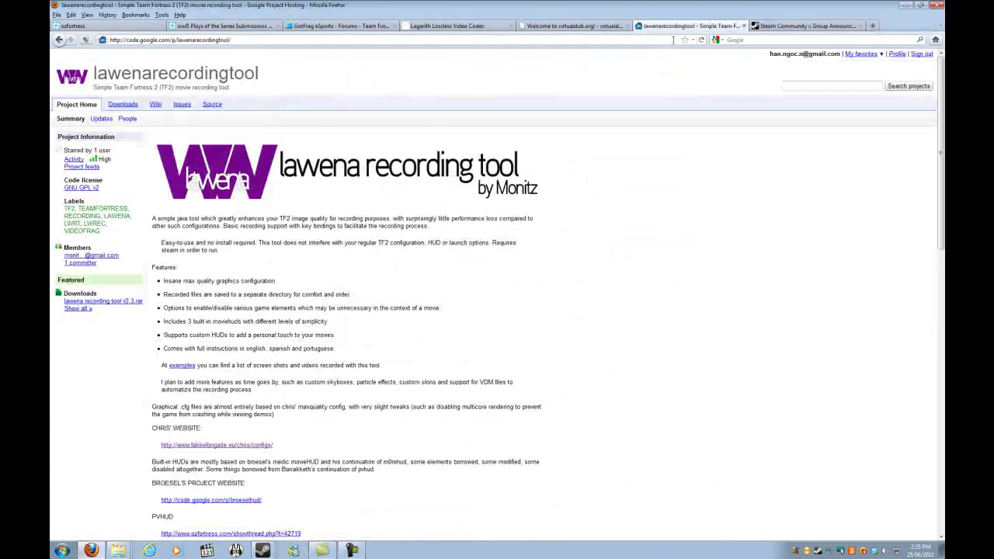
Open the Steam TF2 Recording Tool group page, then bring the Movie Making folder forward.
{"action": "left_click", "coordinate": [813, 29]}
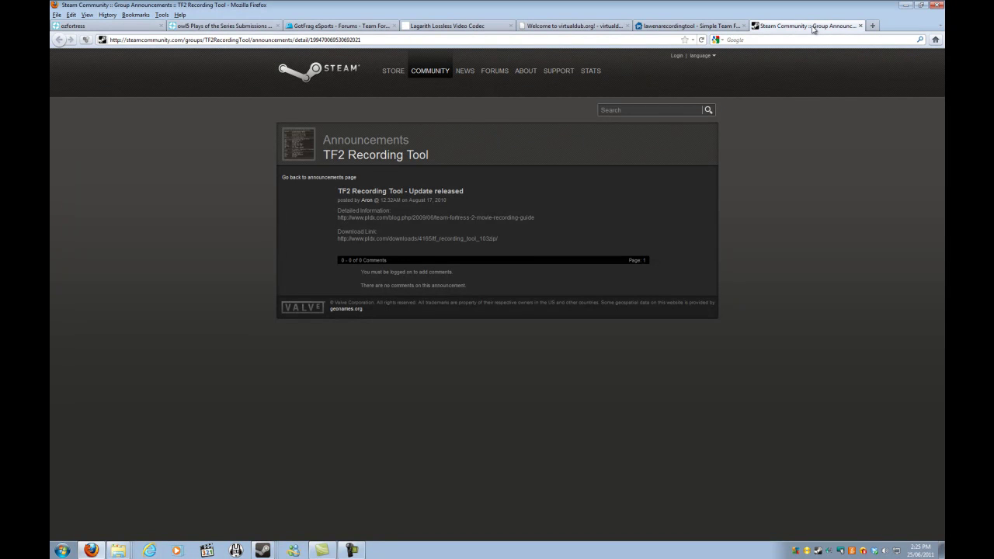
{"action": "left_click", "coordinate": [374, 158]}
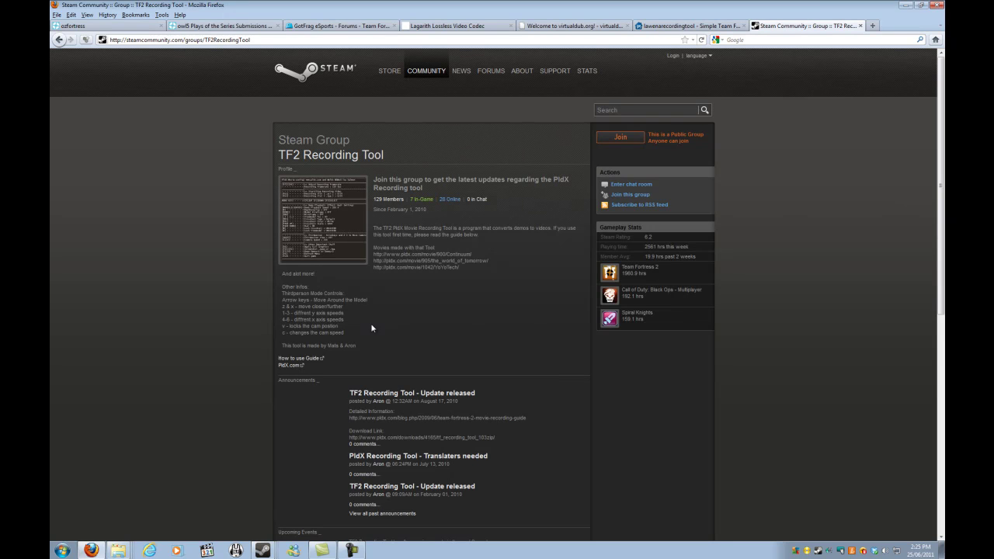
{"action": "left_click", "coordinate": [117, 550]}
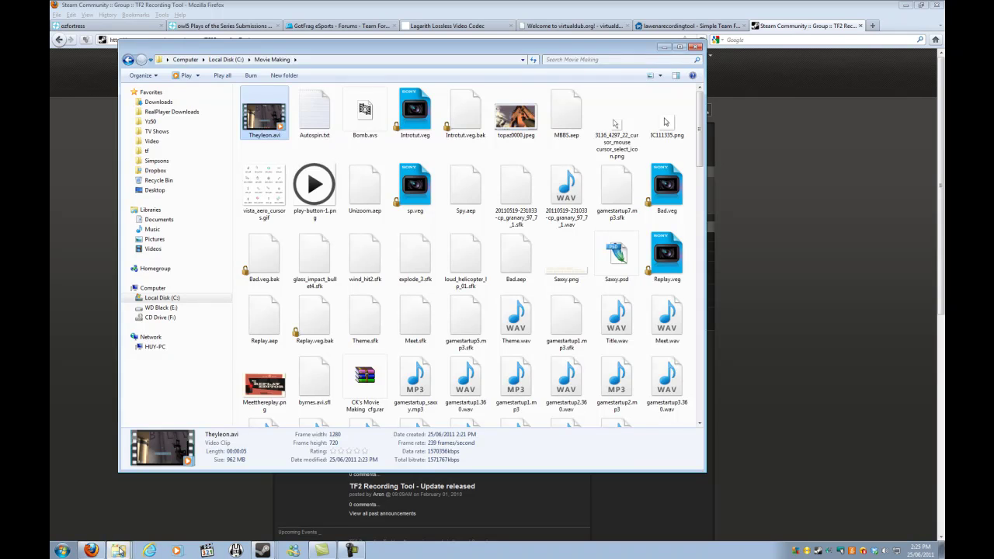
From the tf folder, open tf2_recording_tool_0.55, launch TF2GUI.exe and dismiss the missing-mplayer notice.
{"action": "left_click", "coordinate": [153, 494]}
{"action": "scroll", "coordinate": [295, 309], "scroll_direction": "down", "scroll_amount": 4}
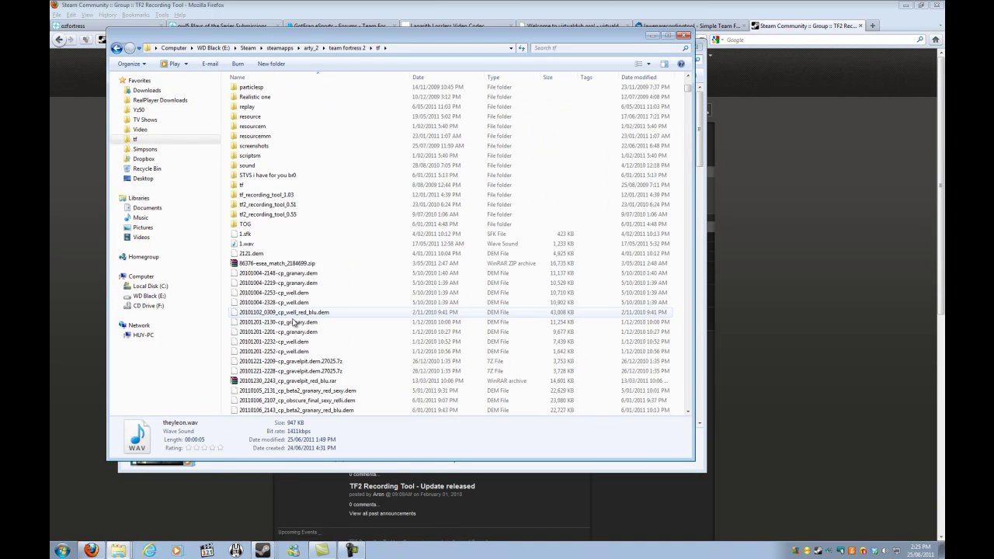
{"action": "scroll", "coordinate": [282, 326], "scroll_direction": "up", "scroll_amount": 5}
{"action": "double_click", "coordinate": [283, 326]}
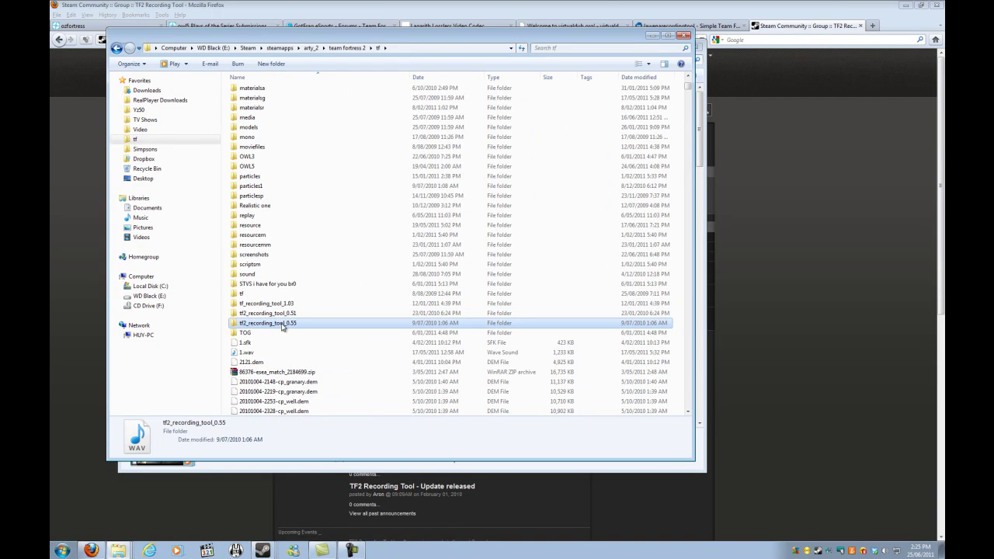
{"action": "double_click", "coordinate": [259, 102]}
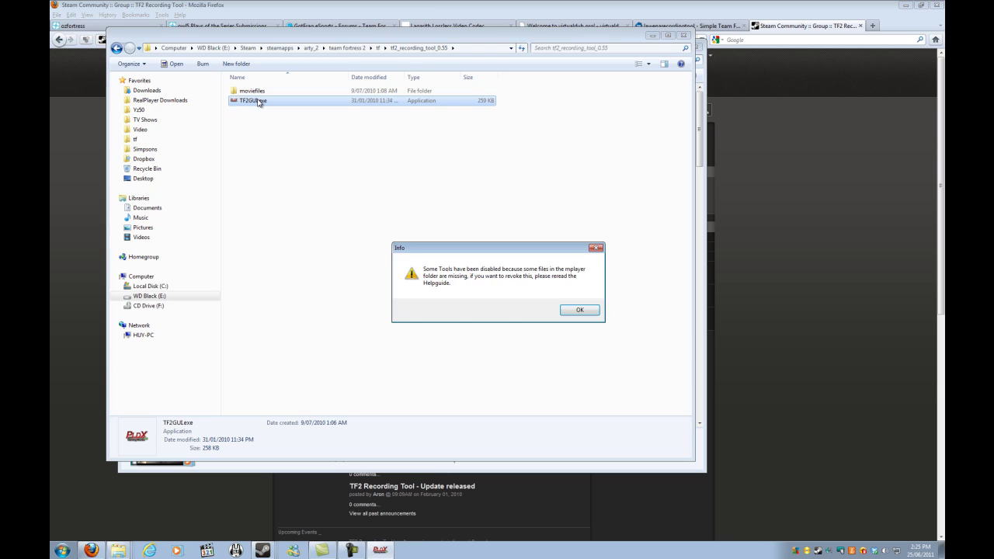
{"action": "key", "text": "Return"}
Centre the recording tool window and set the recording frame rate to 240 (8x30fps, 4x60fps).
{"action": "left_click_drag", "start_coordinate": [227, 20], "coordinate": [321, 176]}
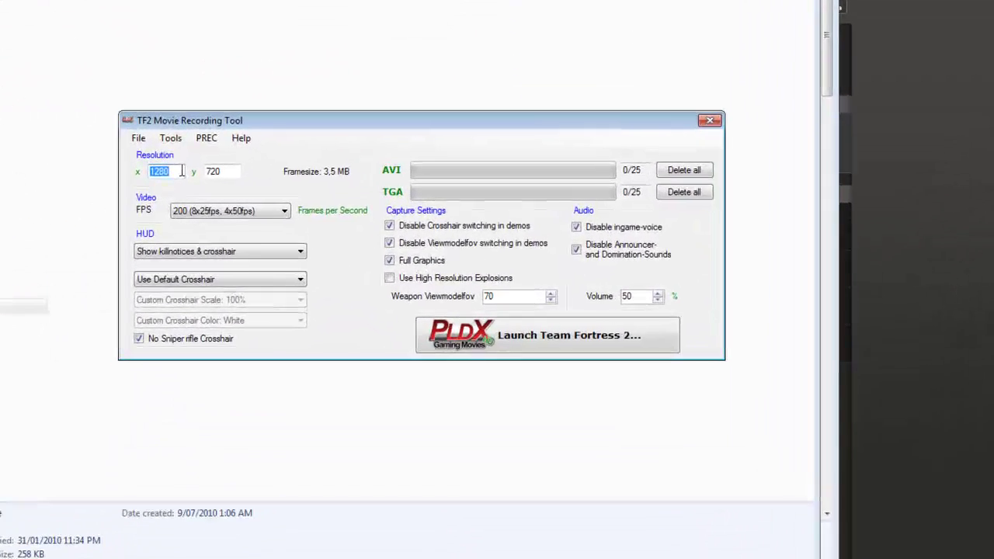
{"action": "key", "text": "Tab"}
{"action": "left_click_drag", "start_coordinate": [180, 172], "coordinate": [138, 178]}
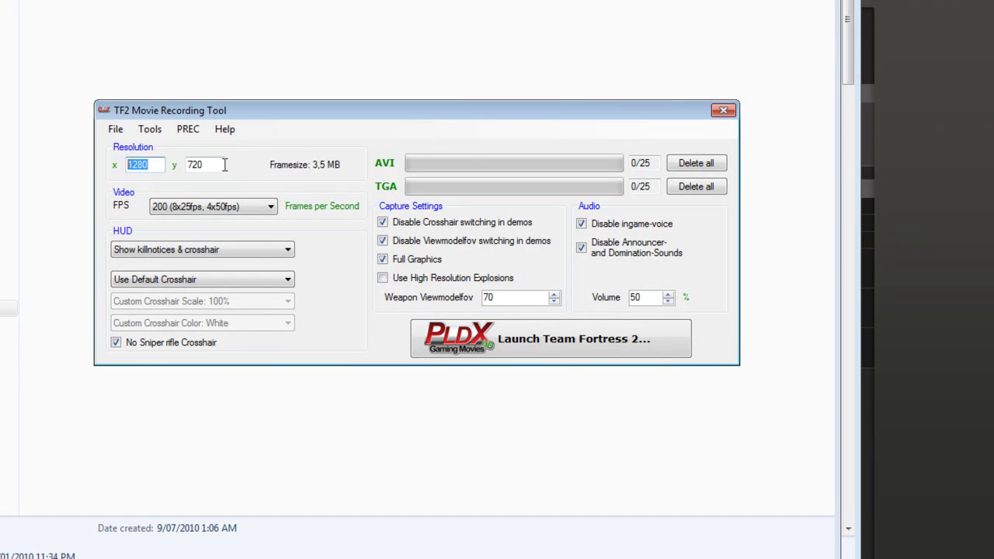
{"action": "left_click", "coordinate": [183, 207]}
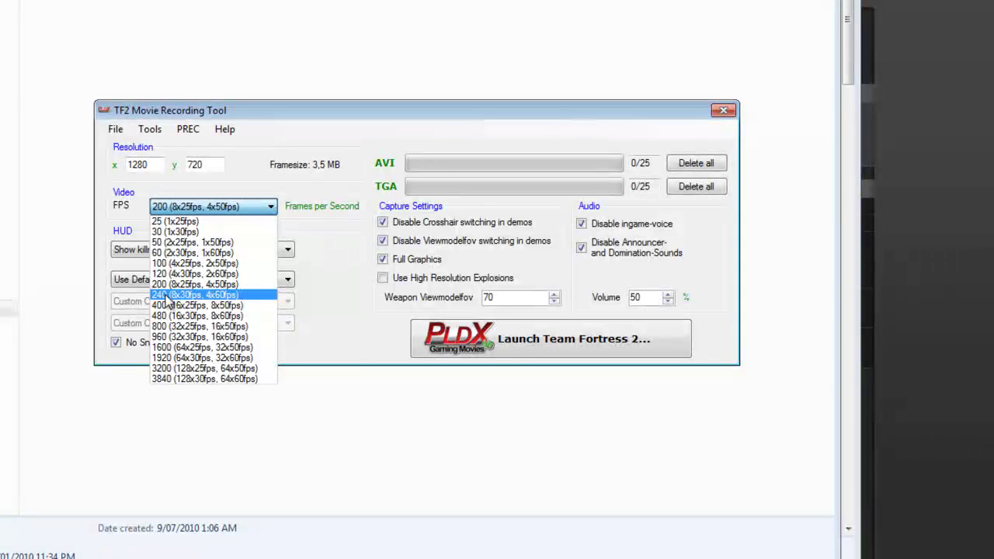
{"action": "left_click", "coordinate": [165, 295]}
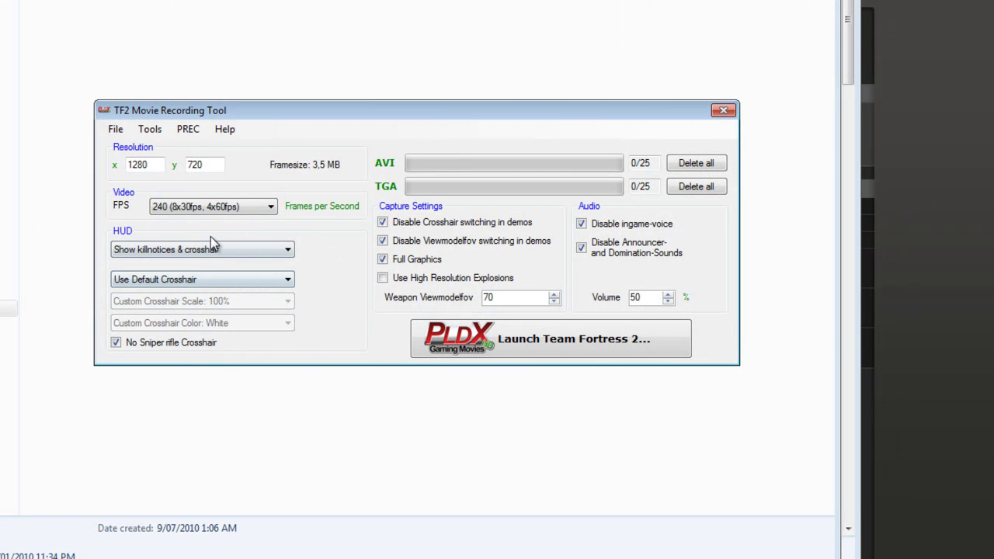
Keep the killnotices-and-crosshair HUD and default crosshair, then launch Team Fortress 2.
{"action": "left_click", "coordinate": [180, 250]}
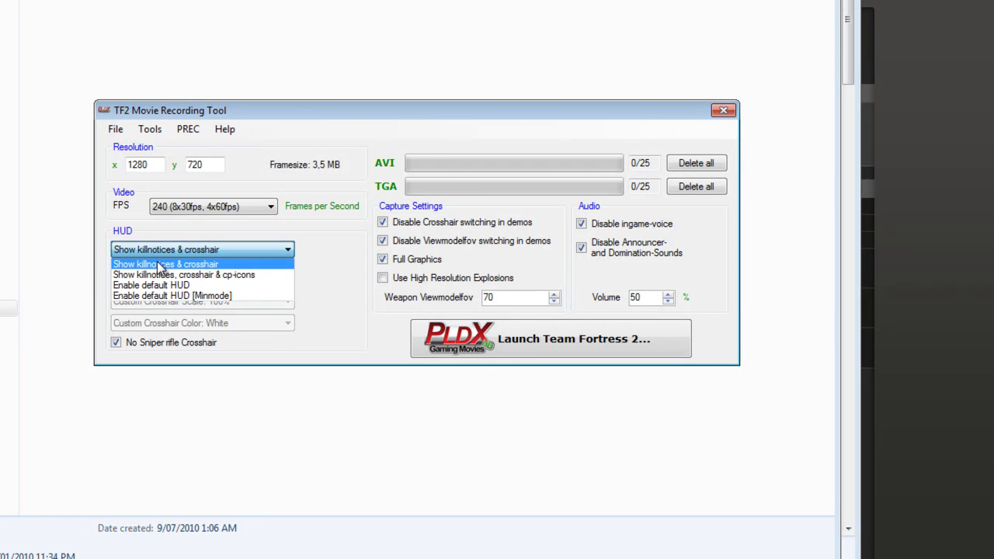
{"action": "left_click", "coordinate": [158, 264]}
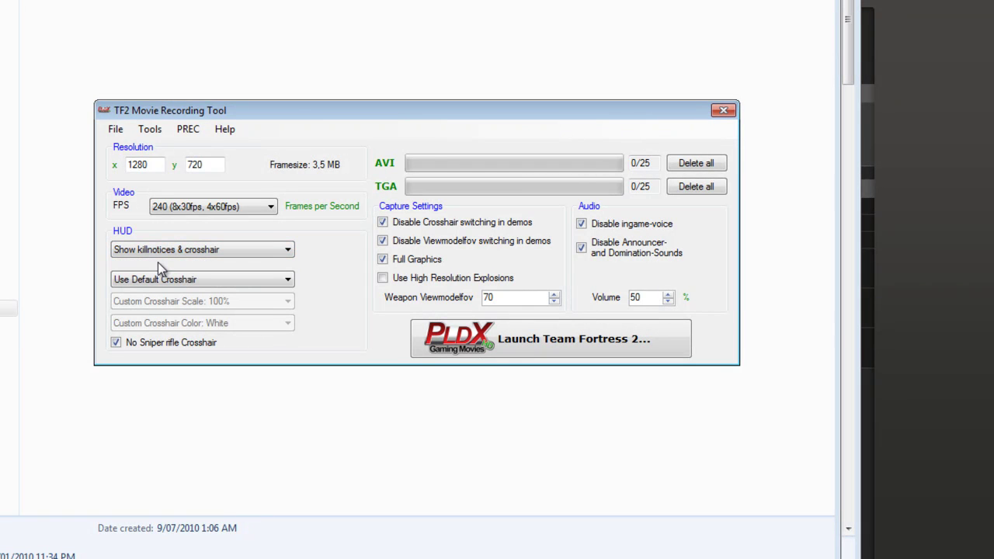
{"action": "left_click", "coordinate": [172, 280]}
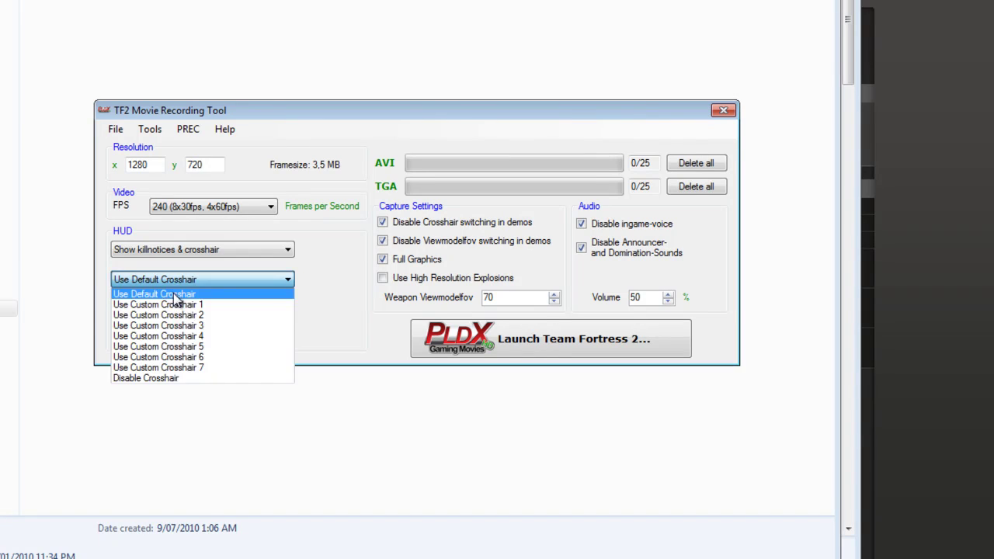
{"action": "left_click", "coordinate": [174, 294]}
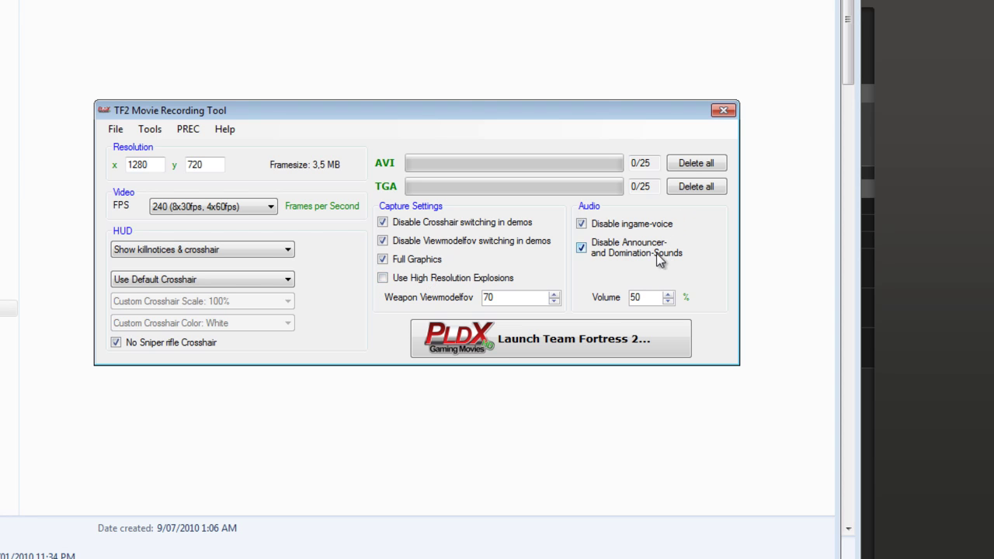
{"action": "left_click", "coordinate": [586, 342]}
{"action": "left_click", "coordinate": [641, 333]}
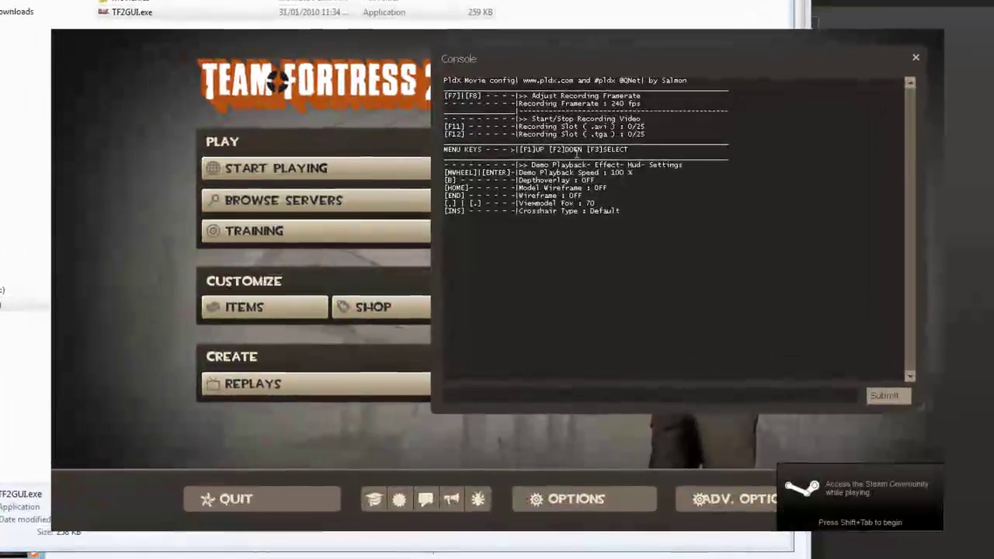
Highlight the viewmodel and crosshair key lines in the console, open Demo Playback, and focus the console input.
{"action": "left_click_drag", "start_coordinate": [680, 233], "coordinate": [535, 198]}
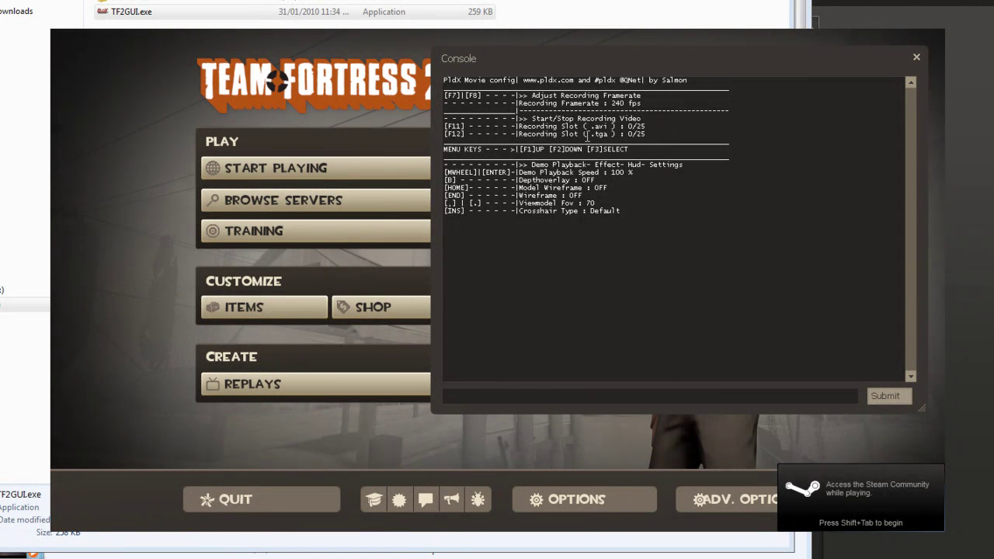
{"action": "key", "text": "shift+F2"}
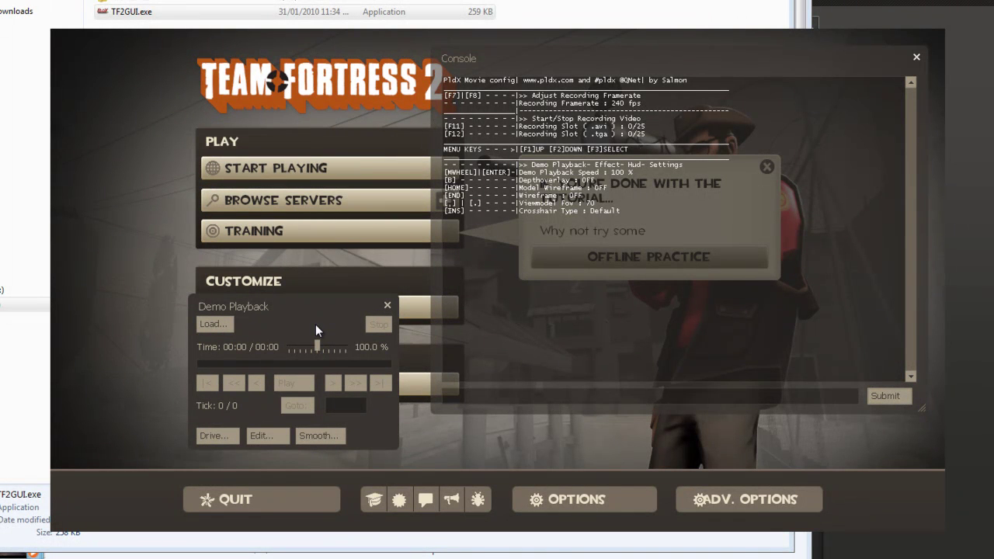
{"action": "left_click", "coordinate": [561, 394]}
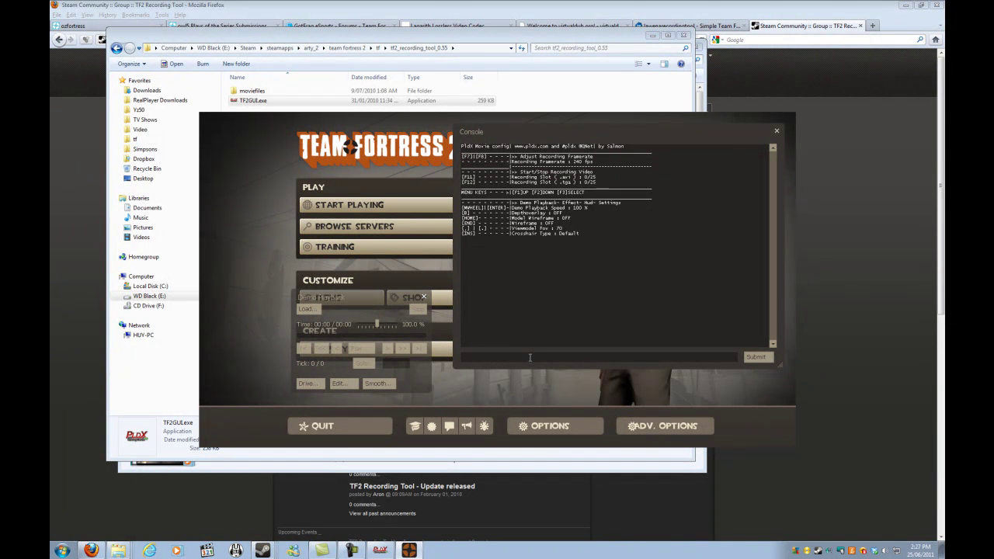
Quit Team Fortress 2 from its console and go back to the tf folder in Explorer.
{"action": "type", "text": "quit"}
{"action": "key", "text": "Return"}
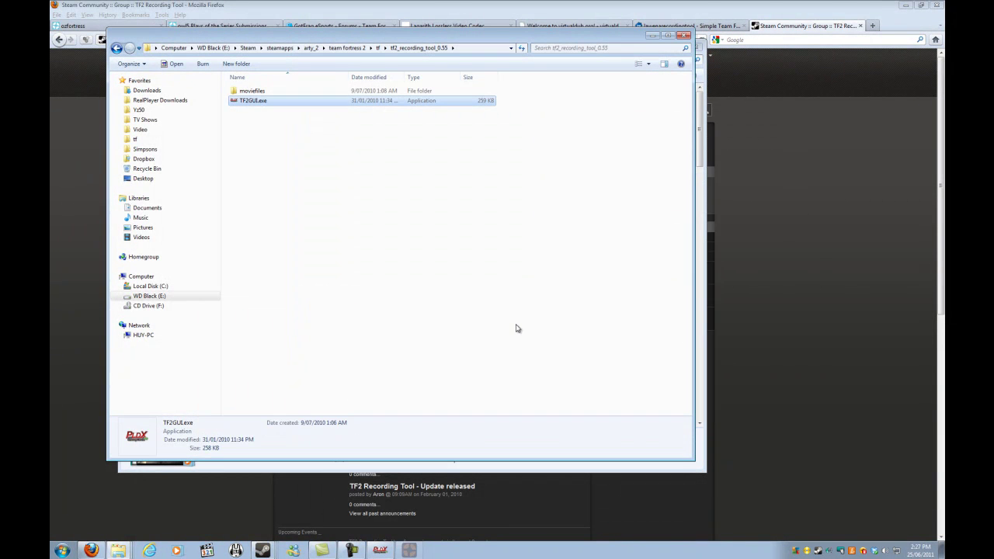
{"action": "left_click", "coordinate": [155, 139]}
Scroll the tf folder down to theyleon.wav and the theyleon TGA frame files.
{"action": "mouse_move", "coordinate": [687, 104]}
{"action": "left_mouse_down"}
{"action": "mouse_move", "coordinate": [687, 95]}
{"action": "mouse_move", "coordinate": [693, 140]}
{"action": "mouse_move", "coordinate": [686, 91]}
{"action": "left_mouse_up"}
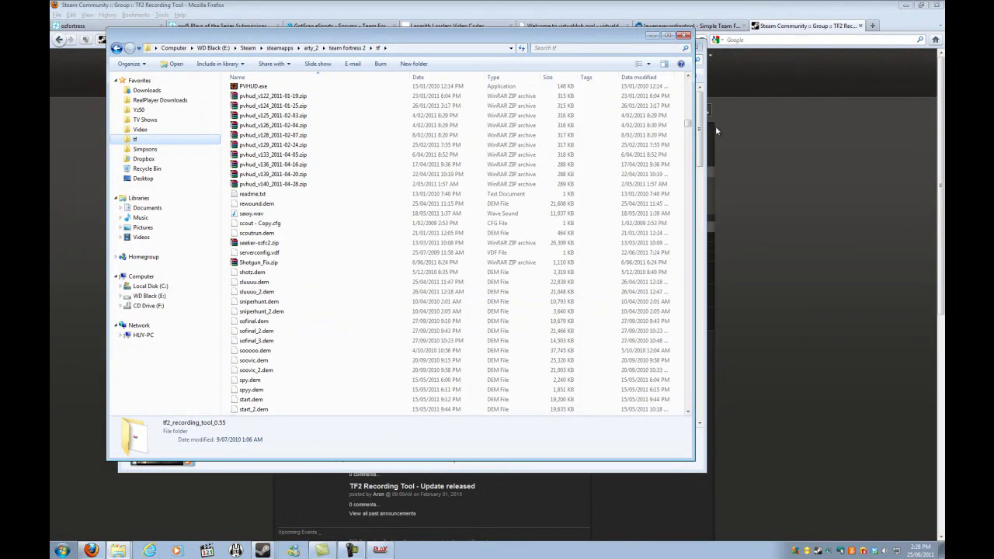
{"action": "scroll", "coordinate": [688, 128], "scroll_direction": "down", "scroll_amount": 1}
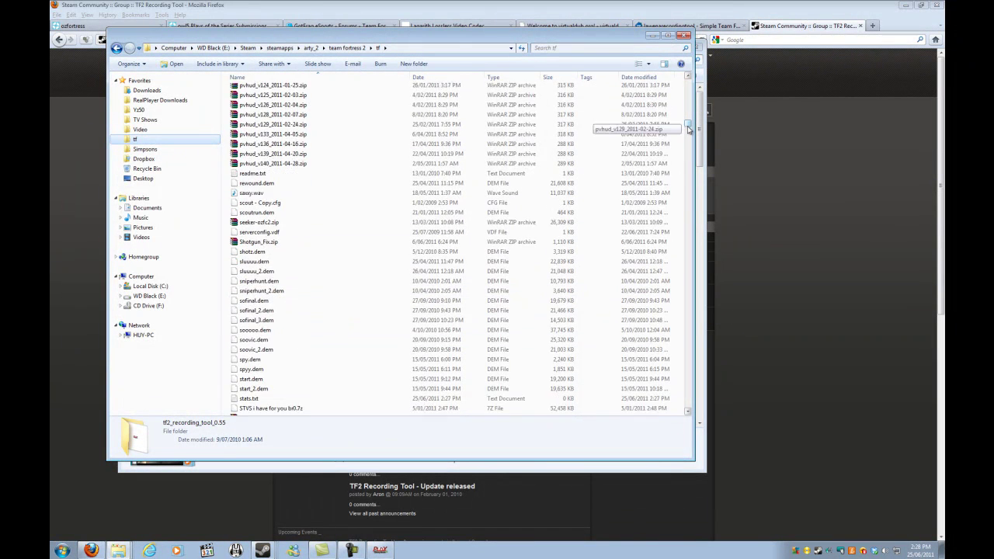
{"action": "scroll", "coordinate": [687, 129], "scroll_direction": "down", "scroll_amount": 6}
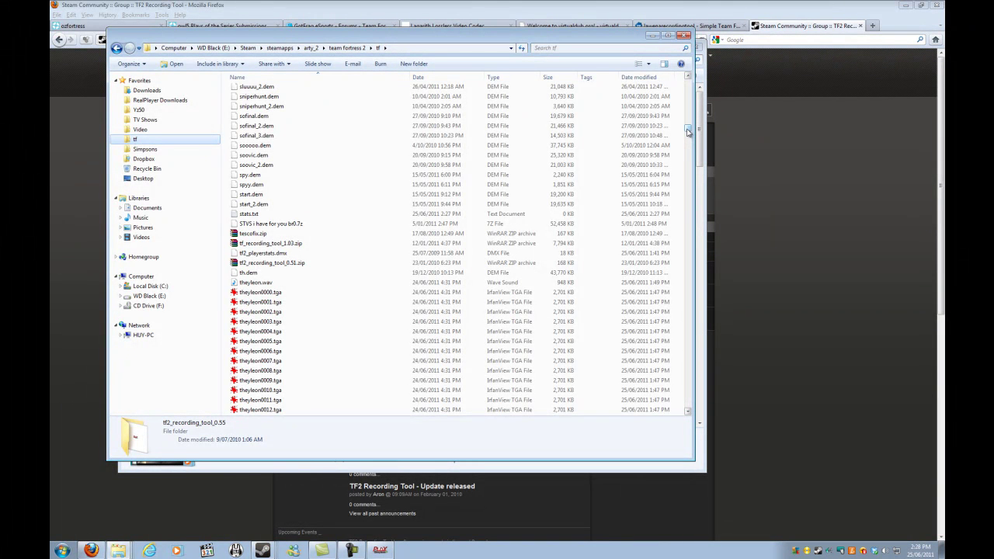
{"action": "key", "text": "super"}
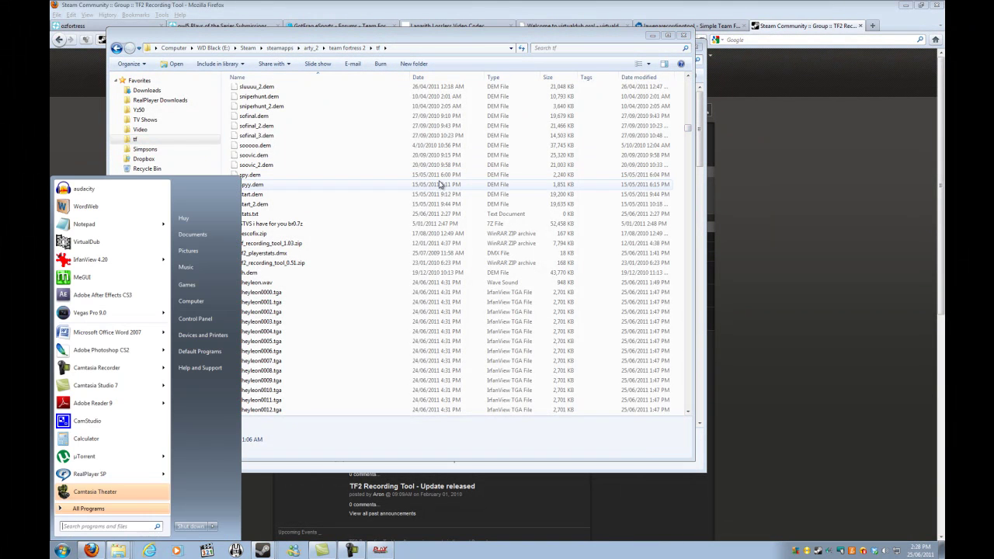
Bring back the TF2 Movie Recording Tool window and close it.
{"action": "left_click", "coordinate": [424, 291]}
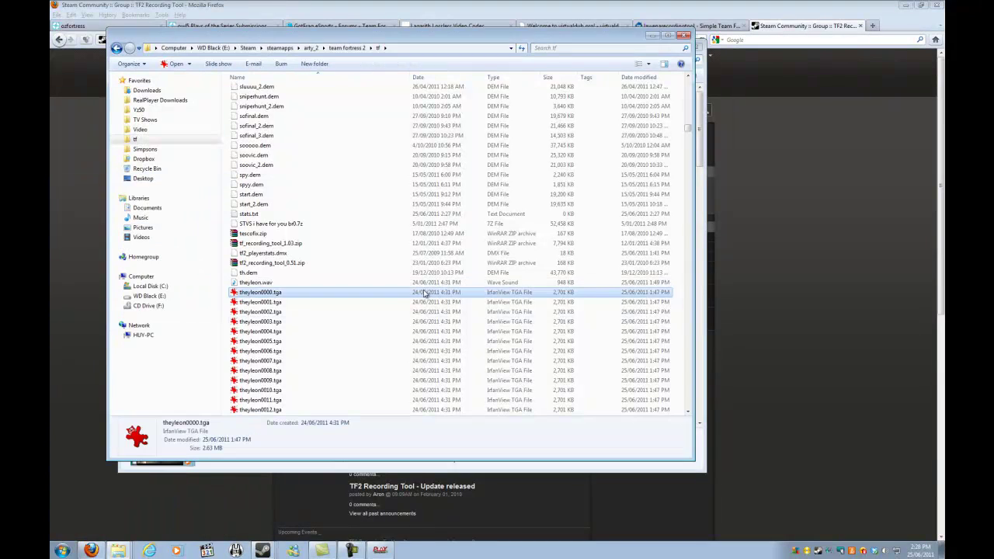
{"action": "left_click", "coordinate": [384, 551]}
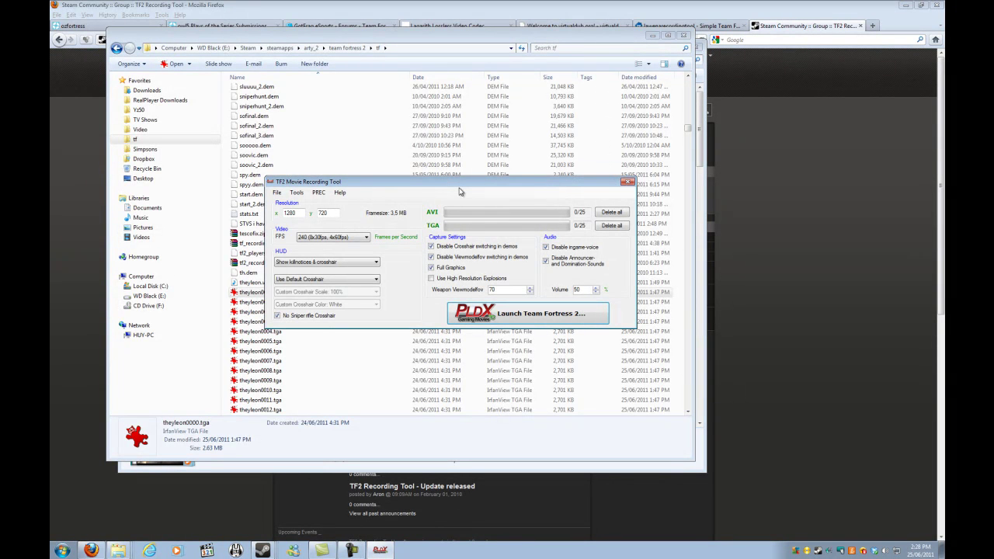
{"action": "left_click", "coordinate": [628, 182]}
Close the Explorer window and switch Firefox to the lawenarecordingtool project page.
{"action": "left_click_drag", "start_coordinate": [688, 132], "coordinate": [687, 92]}
{"action": "left_click", "coordinate": [683, 35]}
{"action": "left_click", "coordinate": [697, 25]}
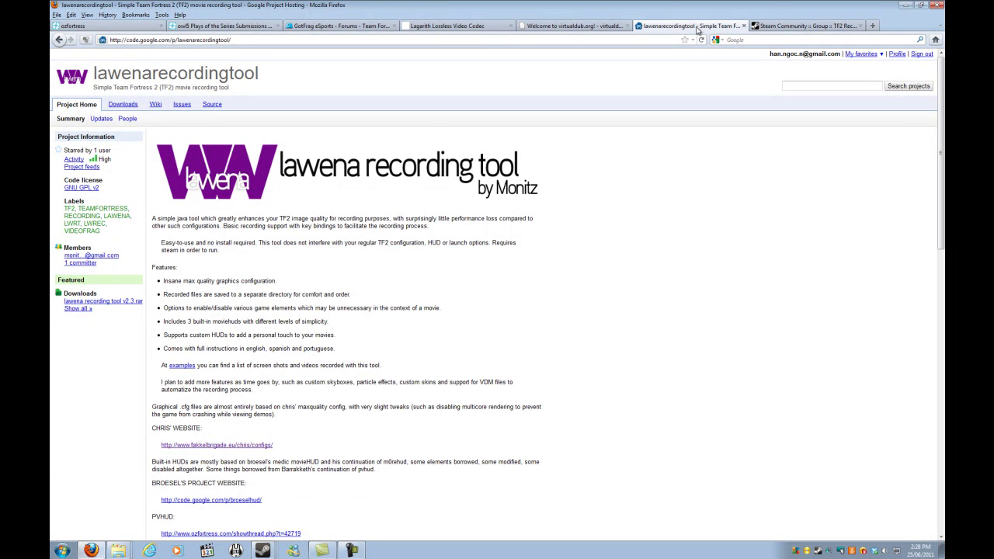
Scroll the Lawena page, go back to the ozfortress forums tab, and restore Explorer.
{"action": "left_click_drag", "start_coordinate": [942, 109], "coordinate": [937, 139]}
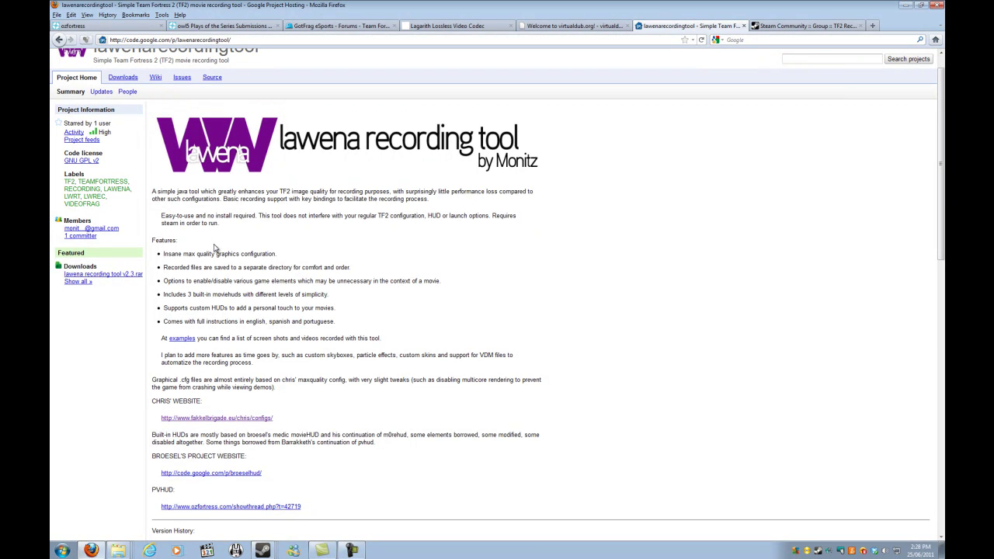
{"action": "left_click", "coordinate": [85, 26]}
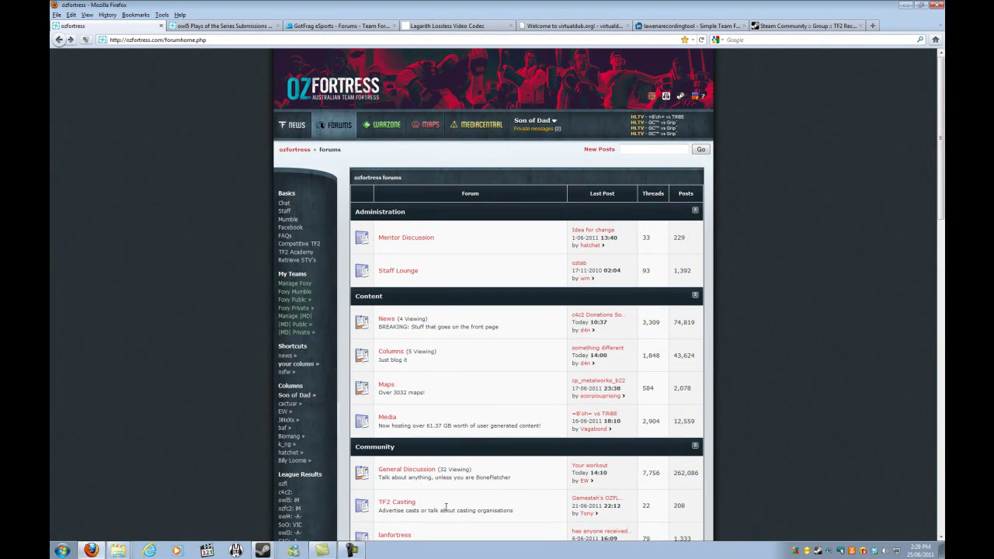
{"action": "left_click", "coordinate": [118, 550]}
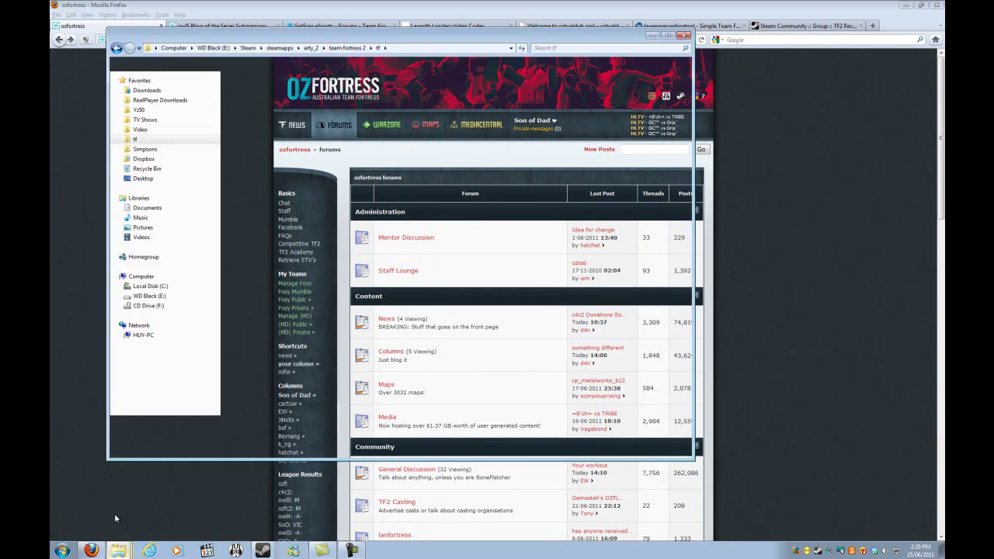
Bring up the Movie Making folder, deselect Theyleon.avi, and minimize that window.
{"action": "left_click", "coordinate": [118, 550]}
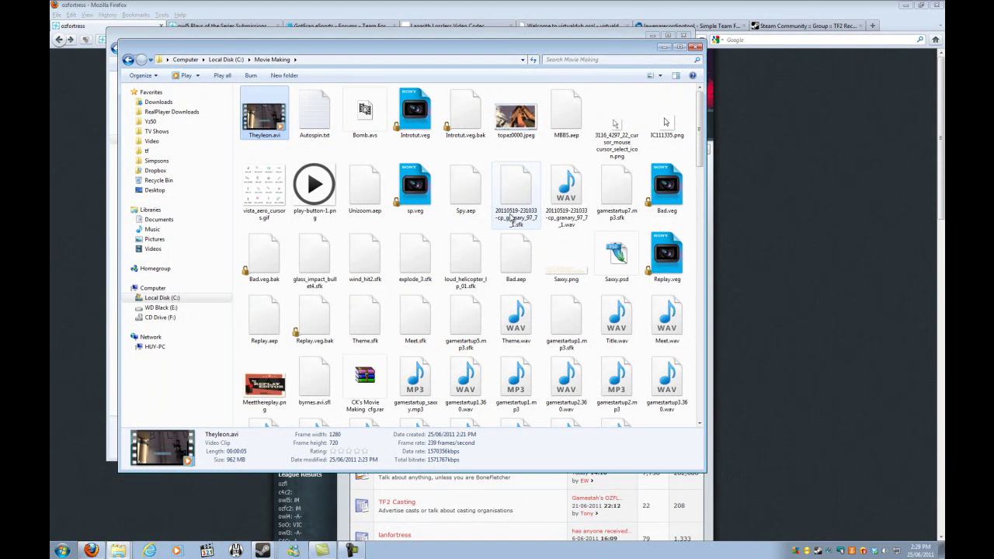
{"action": "left_click", "coordinate": [488, 153]}
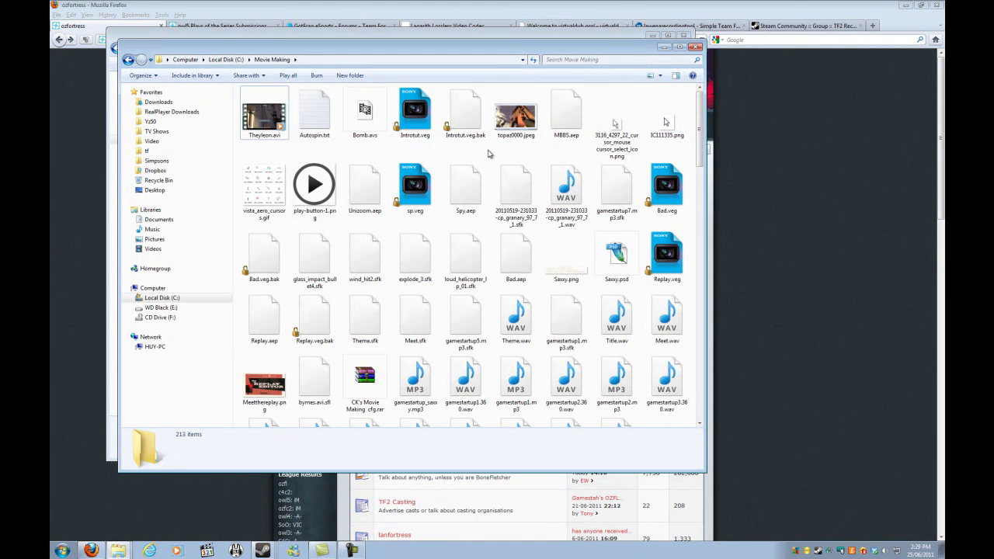
{"action": "mouse_move", "coordinate": [697, 116]}
{"action": "left_mouse_down"}
{"action": "mouse_move", "coordinate": [699, 241]}
{"action": "mouse_move", "coordinate": [698, 119]}
{"action": "left_mouse_up"}
{"action": "left_click", "coordinate": [664, 46]}
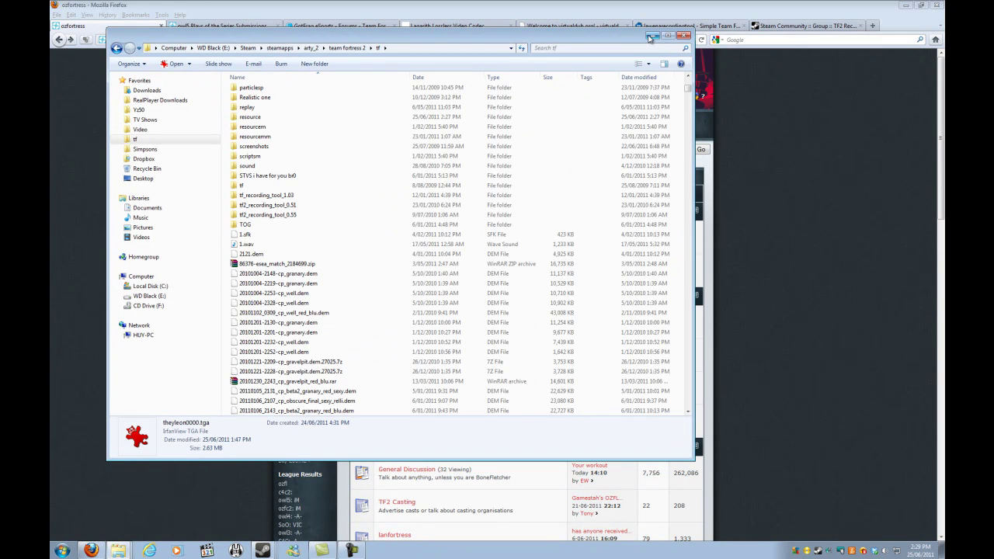
Minimize the tf folder, open ozfortress Columns, and load YouTube uploaded videos in the owl5 tab.
{"action": "left_click", "coordinate": [650, 37]}
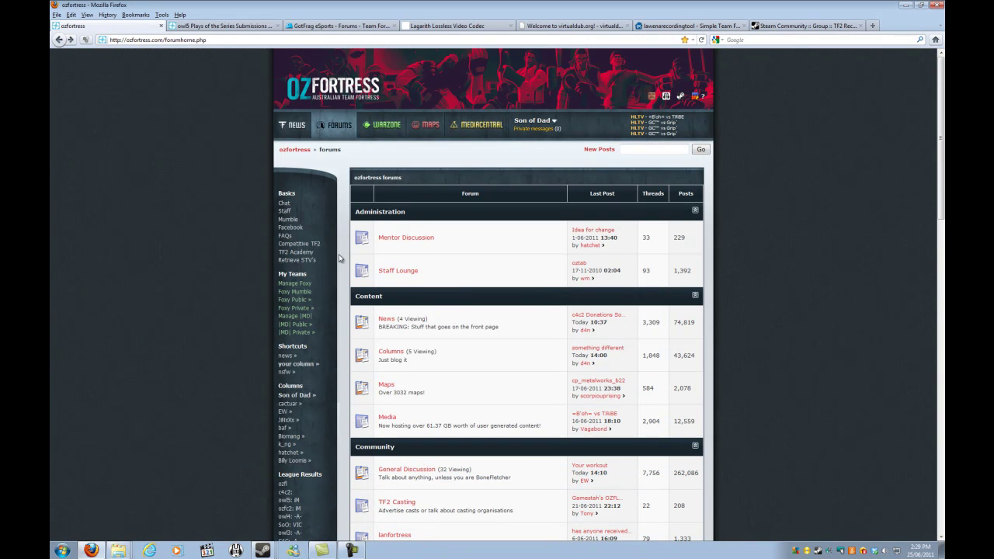
{"action": "left_click", "coordinate": [396, 356]}
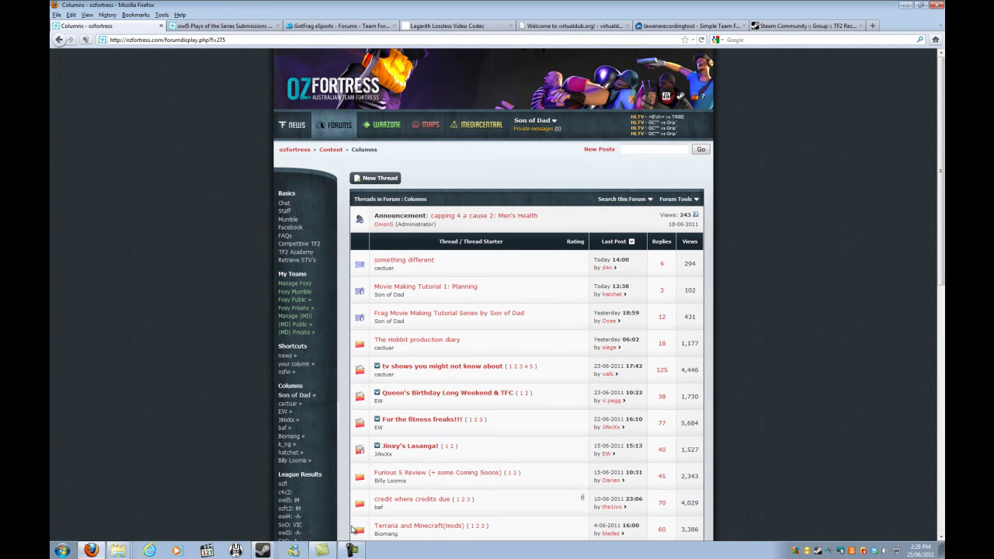
{"action": "left_click", "coordinate": [221, 25]}
{"action": "left_click", "coordinate": [137, 14]}
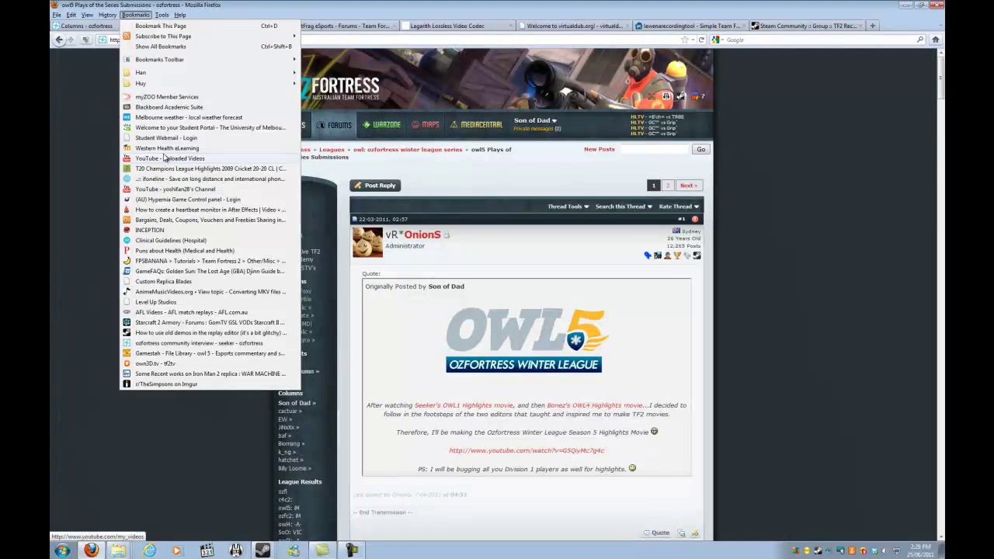
{"action": "left_click", "coordinate": [165, 156]}
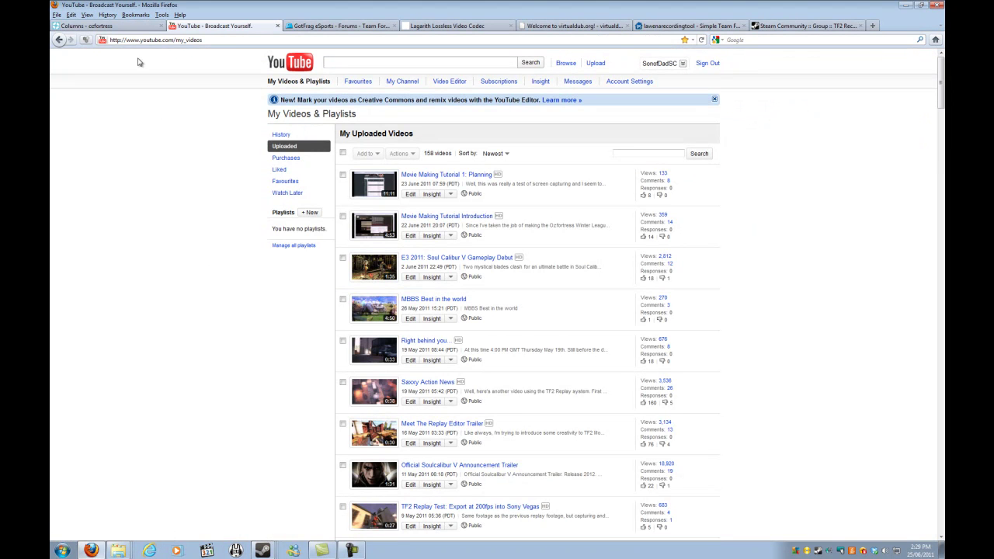
{"action": "left_click", "coordinate": [129, 27]}
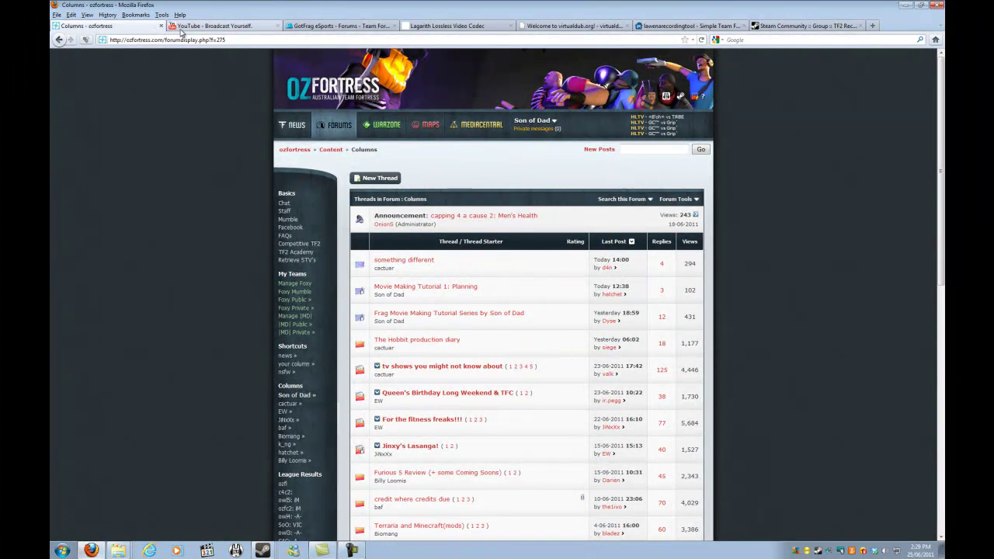